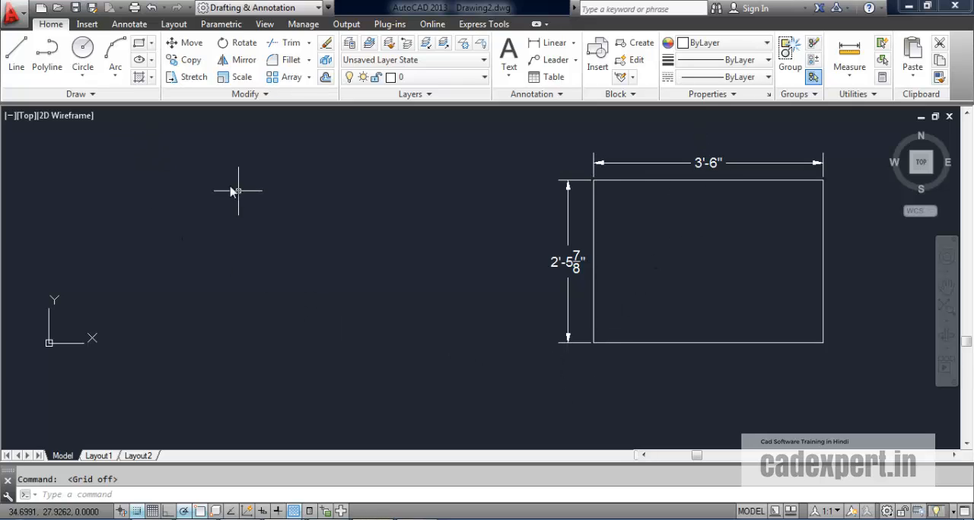
pyautogui.click(41, 11)
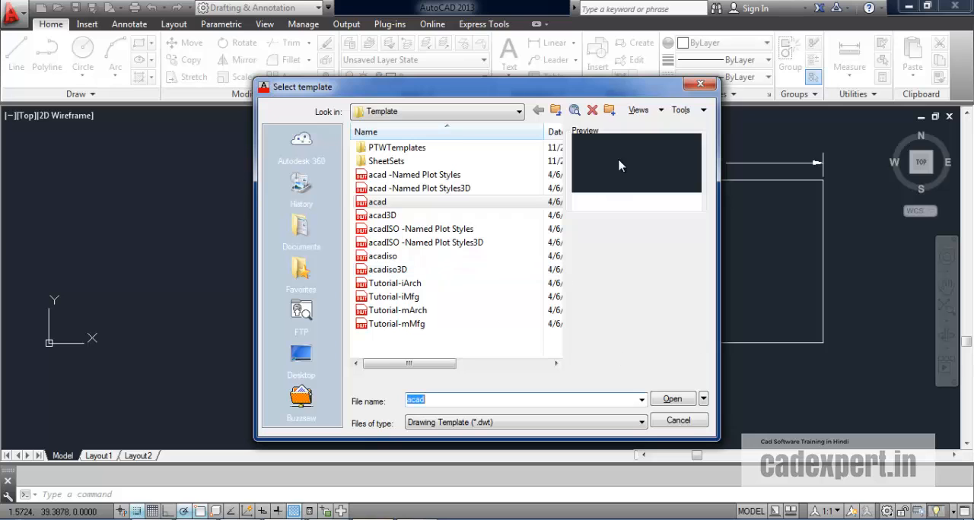
pyautogui.click(699, 85)
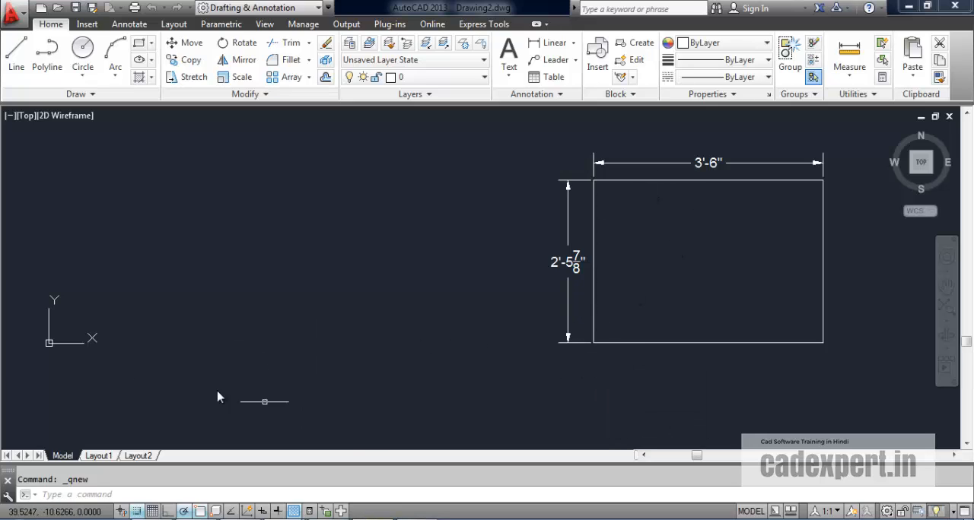
# Step: Try to draw a horizontal line 3'6" long in the empty area beside the dimensioned rectangle
pyautogui.click(14, 61)
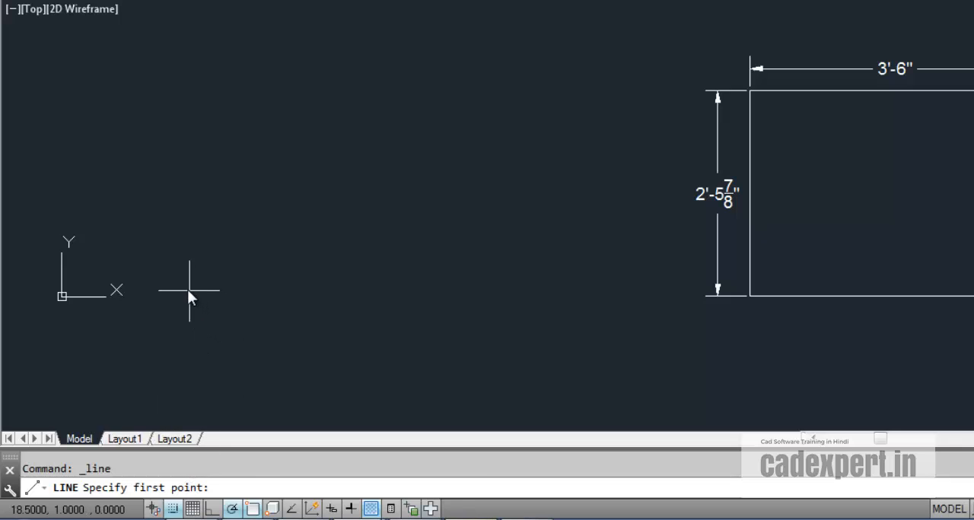
pyautogui.click(190, 290)
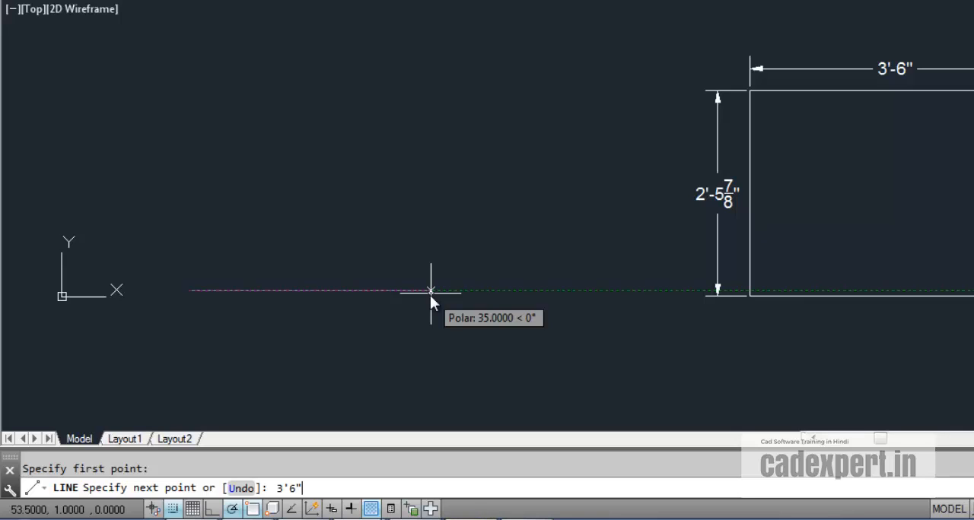
pyautogui.press('Return')
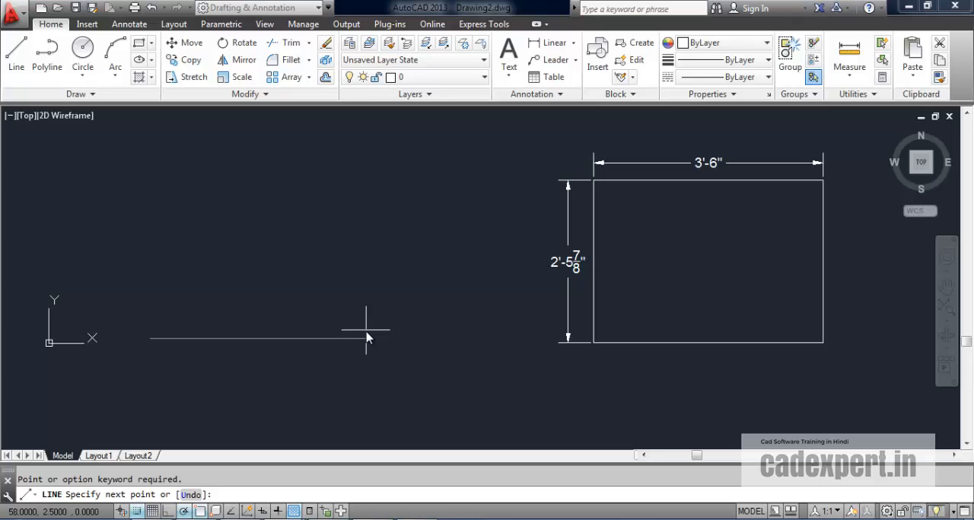
pyautogui.press('Escape')
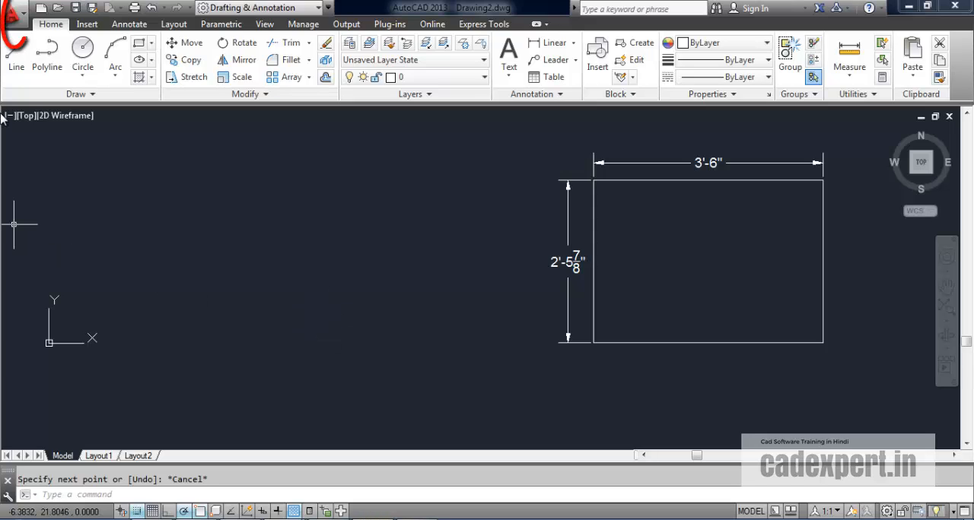
# Step: Set the drawing's length units to Architectural and keep the angle type at Decimal Degrees
pyautogui.click(13, 14)
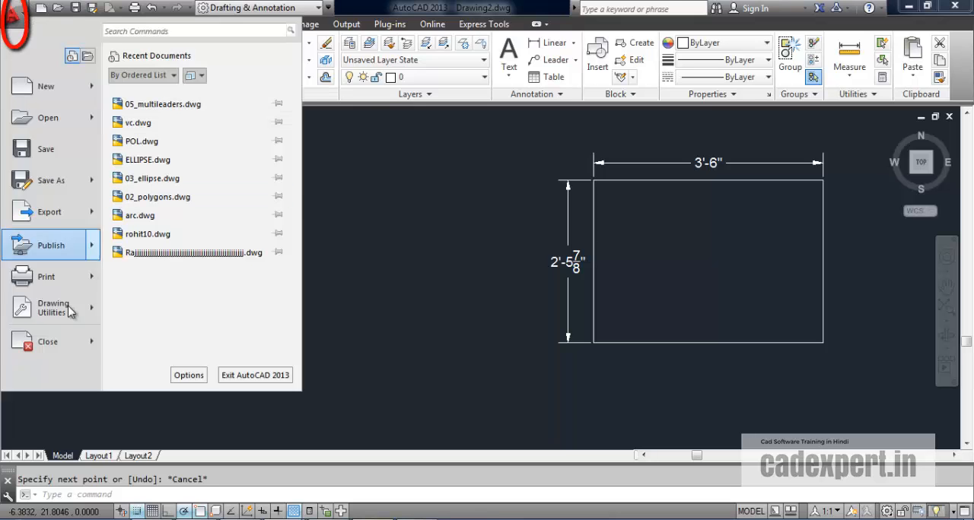
pyautogui.moveTo(41, 321)
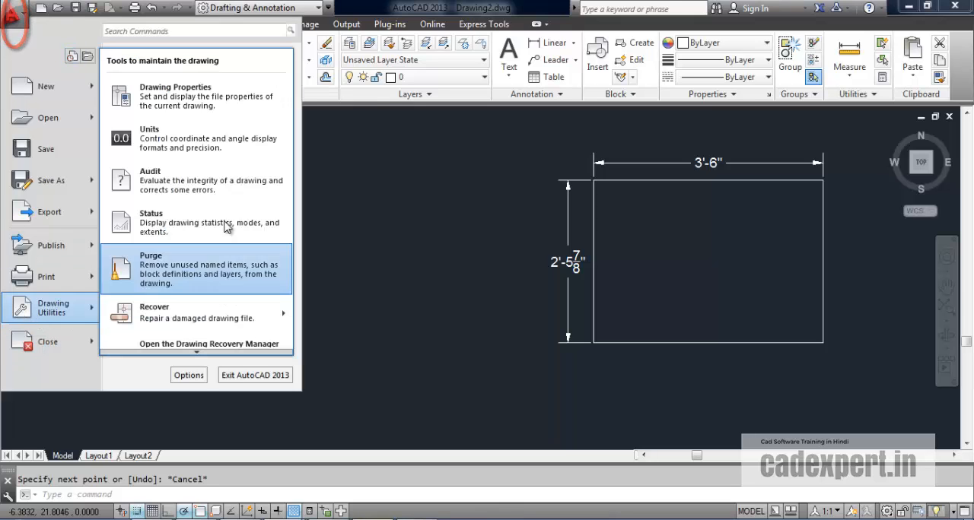
pyautogui.click(146, 135)
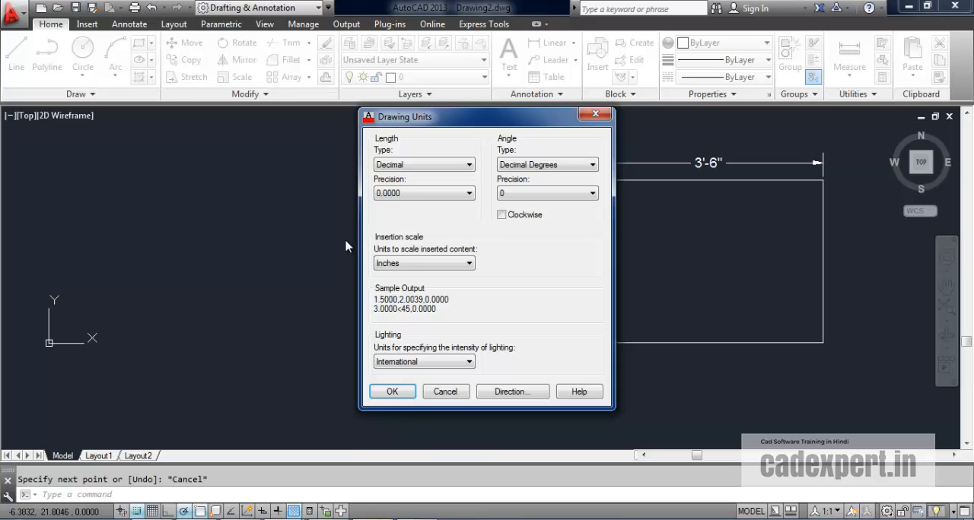
pyautogui.click(469, 165)
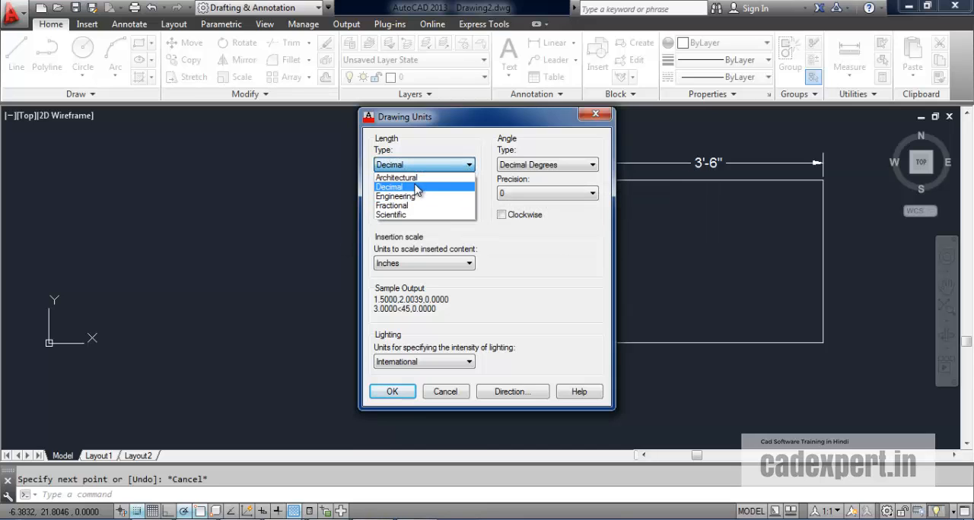
pyautogui.click(449, 189)
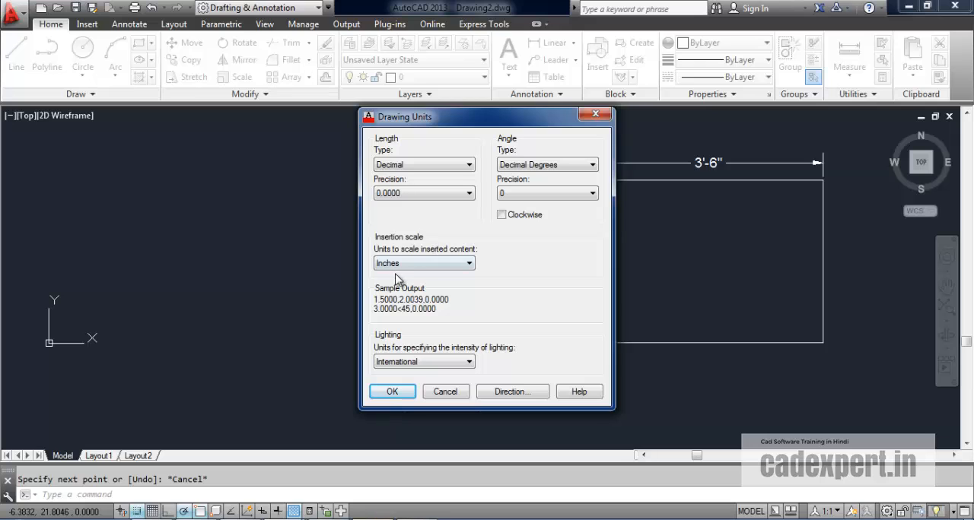
pyautogui.click(470, 166)
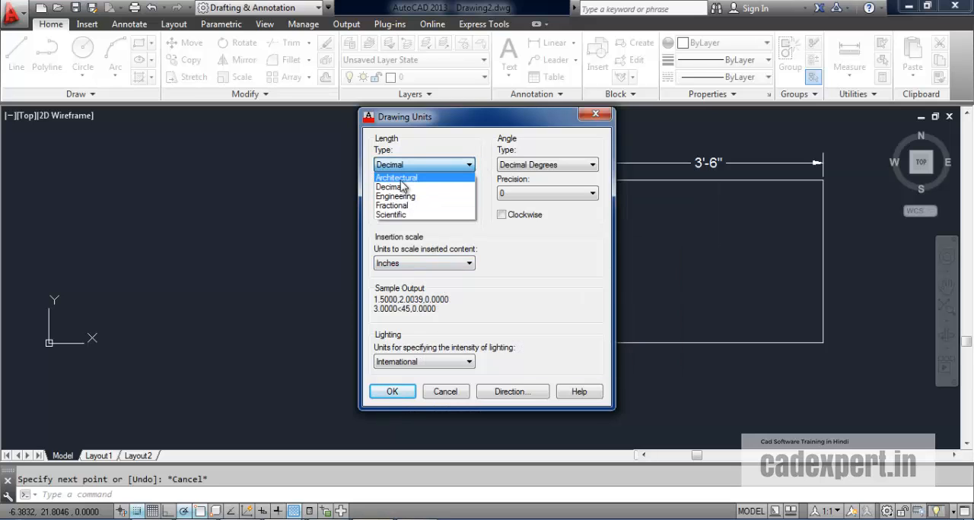
pyautogui.click(399, 178)
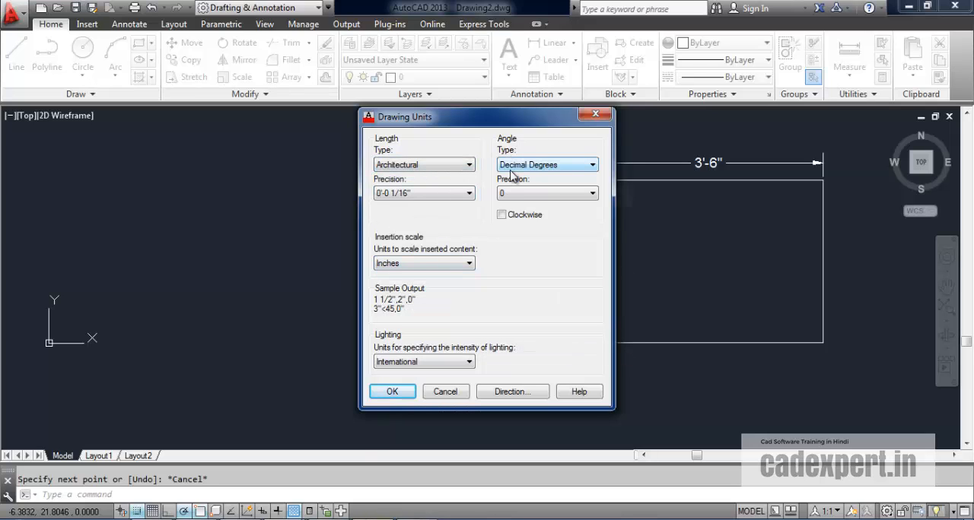
pyautogui.click(592, 166)
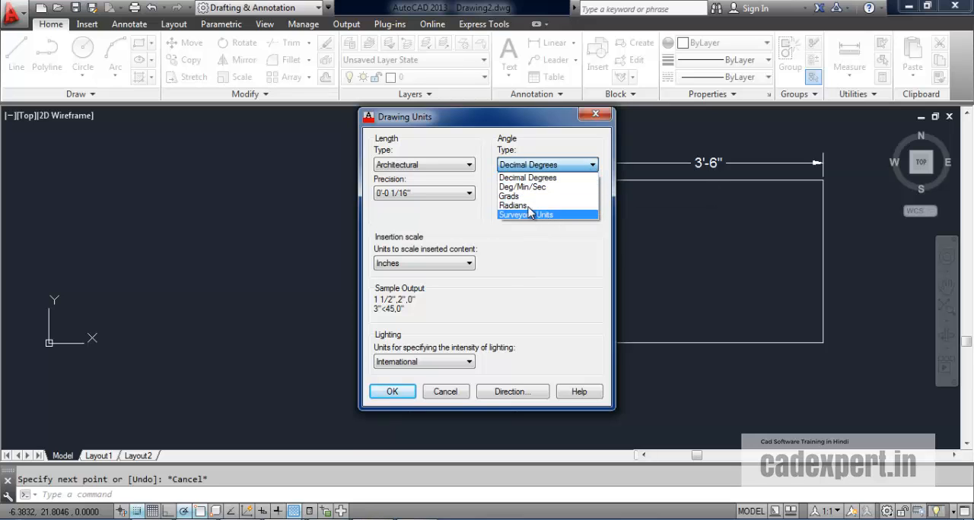
pyautogui.click(527, 177)
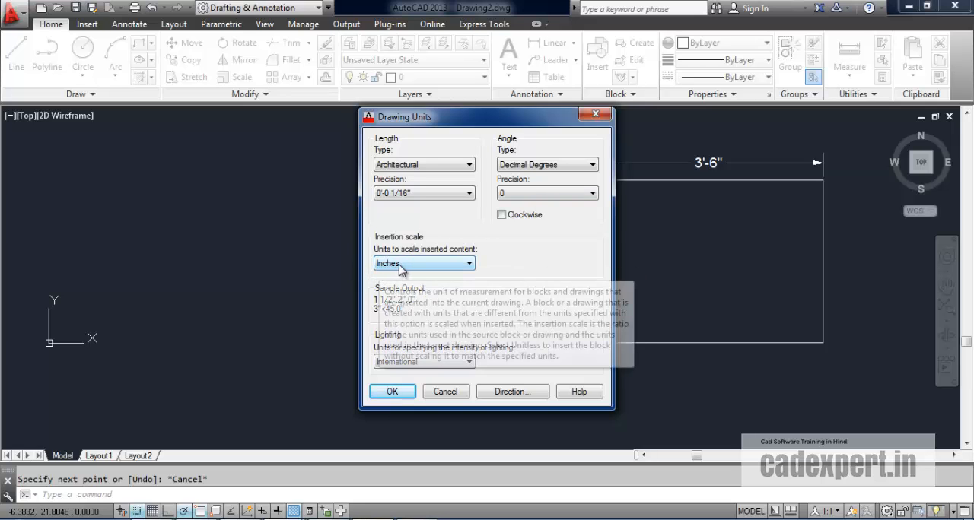
pyautogui.click(390, 393)
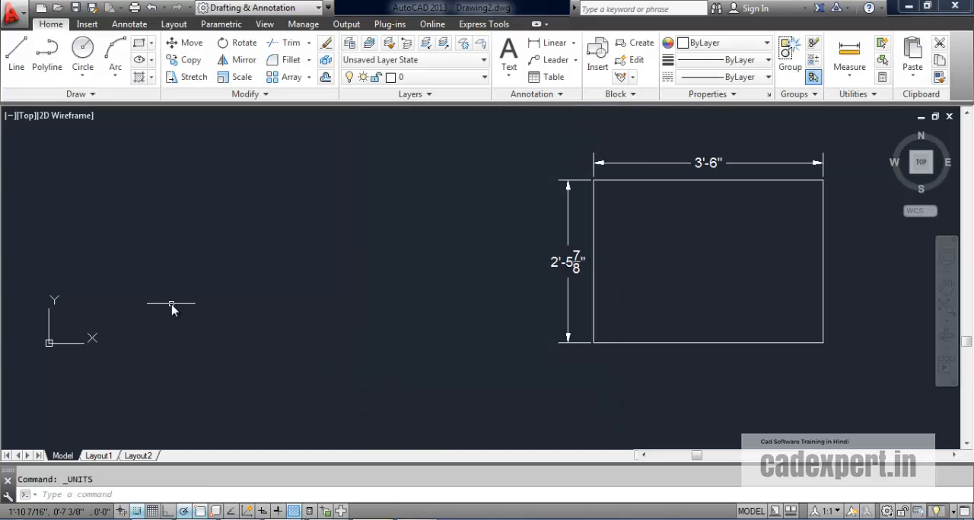
# Step: Draw a rectangle 3'6" wide and 2'5-7/8" high from four lines in the empty area beside the dimensioned rectangle
pyautogui.click(18, 64)
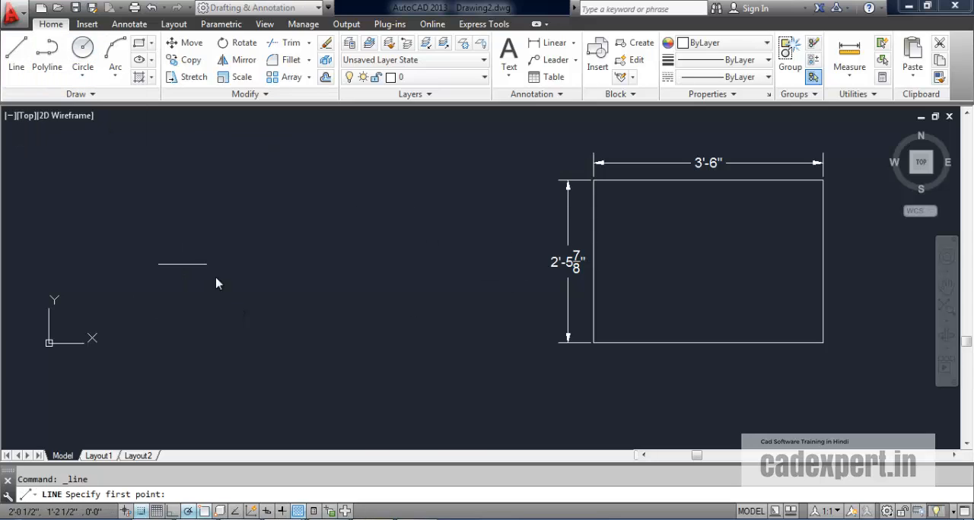
pyautogui.click(169, 336)
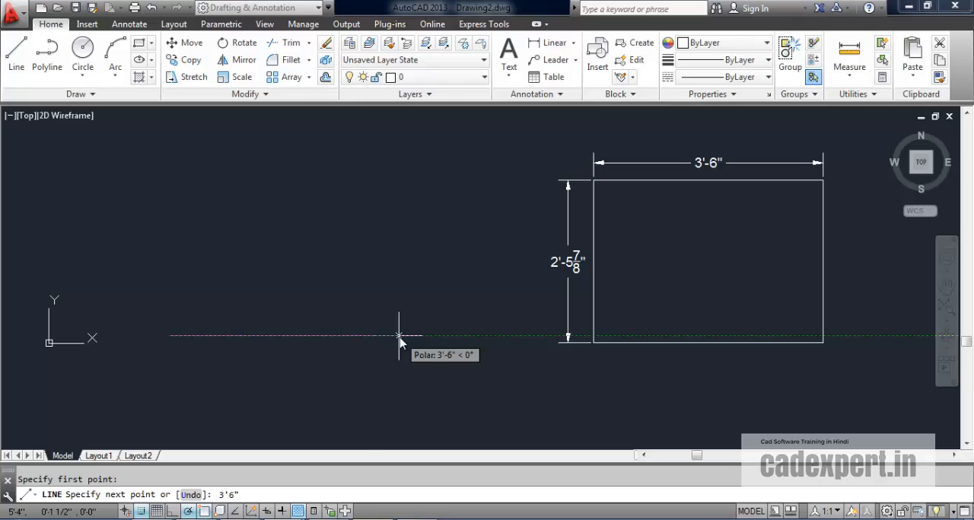
pyautogui.press('Return')
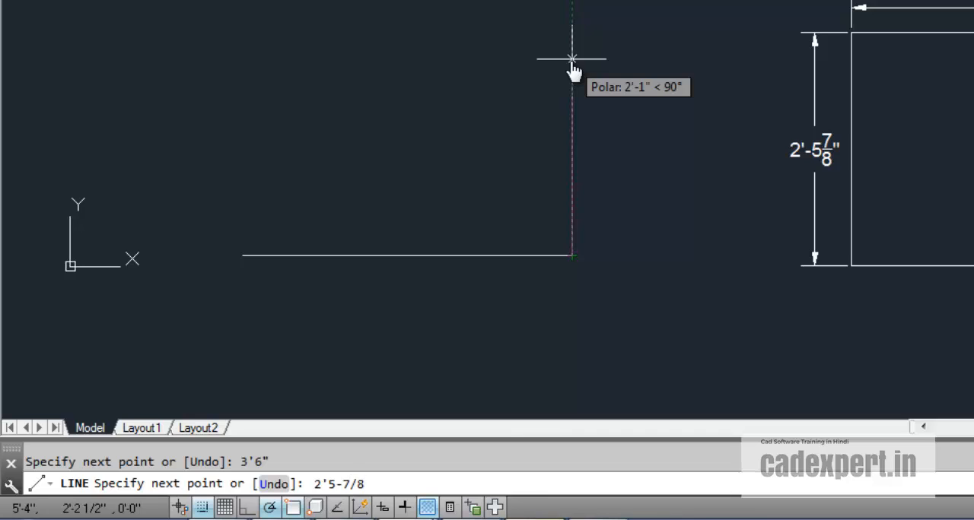
pyautogui.write('"')
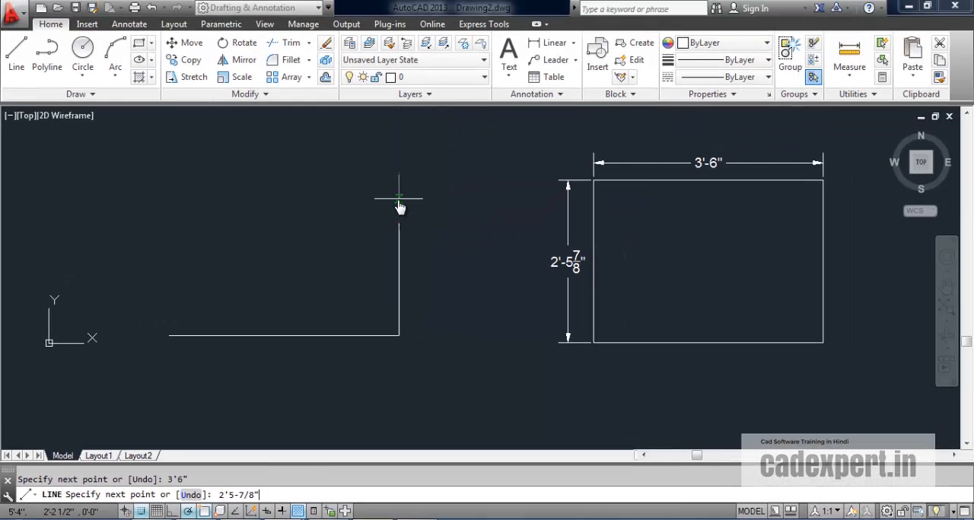
pyautogui.press('Return')
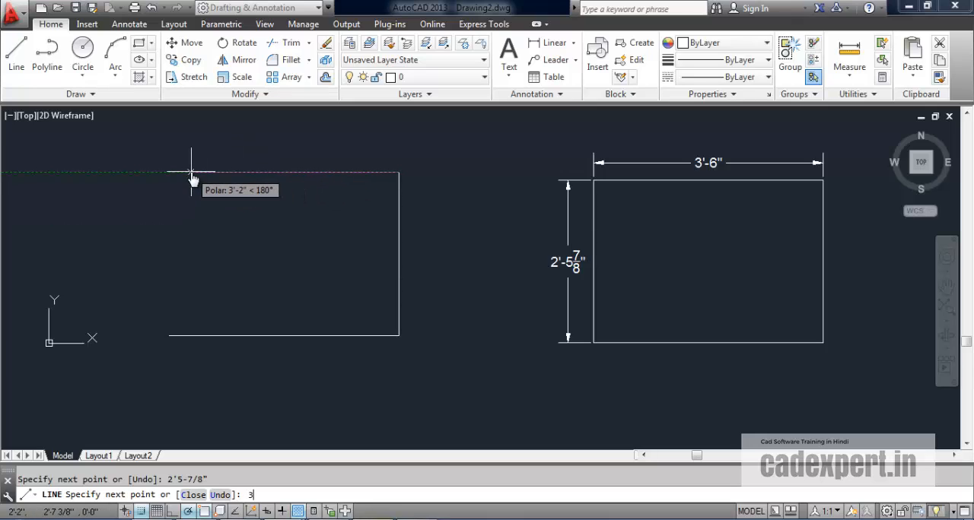
pyautogui.write("'5-7/8")
pyautogui.press('Return')
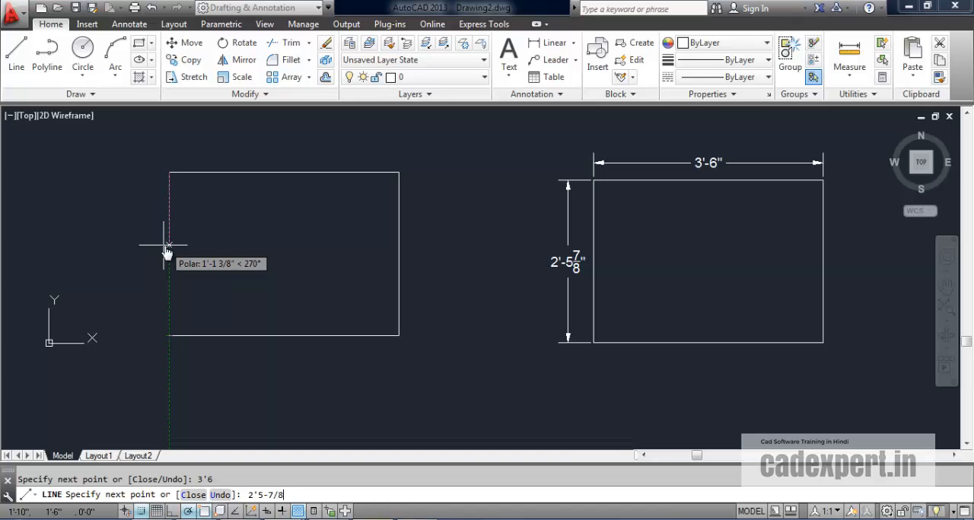
pyautogui.press('Return')
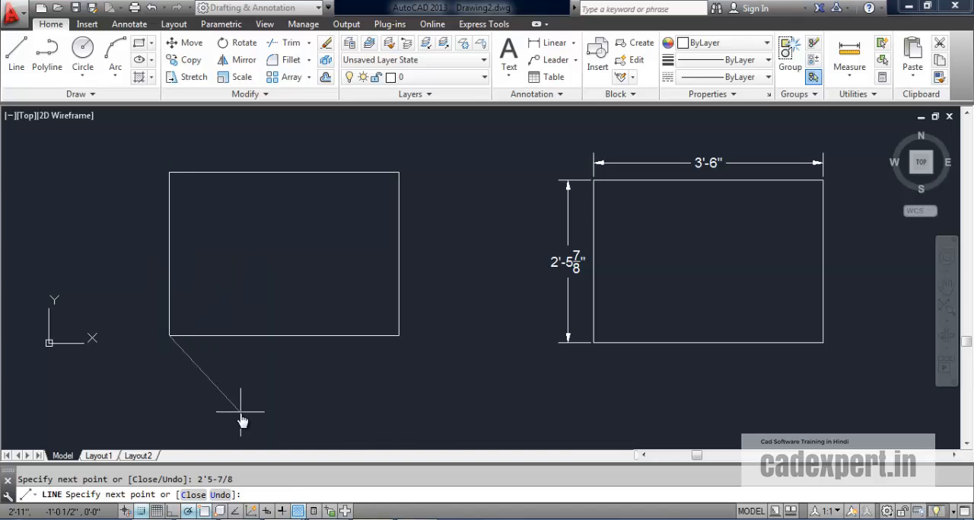
pyautogui.press('Return')
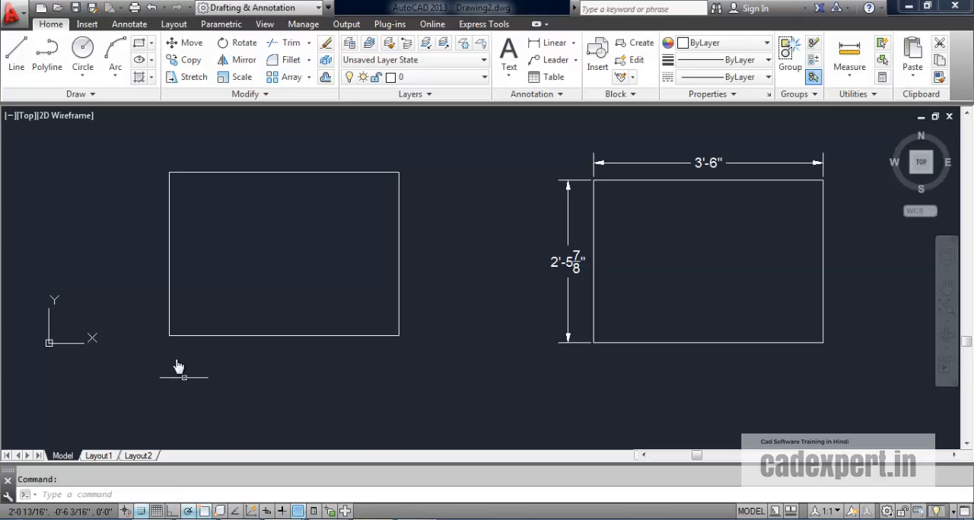
# Step: Modify the Standard dimension style so its linear dimensions use the Decimal unit format
pyautogui.moveTo(253, 267); pyautogui.dragTo(263, 273, button='middle')
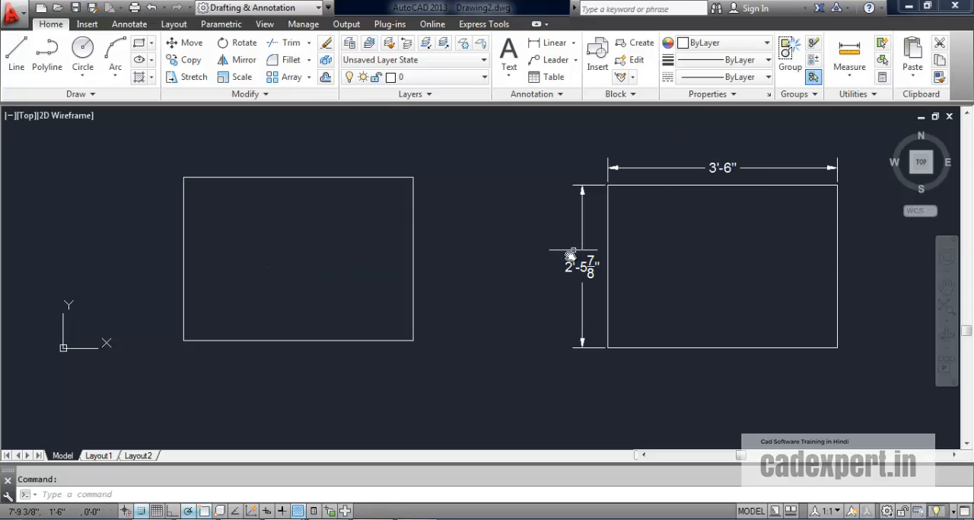
pyautogui.moveTo(571, 257)
pyautogui.moveTo(263, 242); pyautogui.dragTo(281, 275, button='middle')
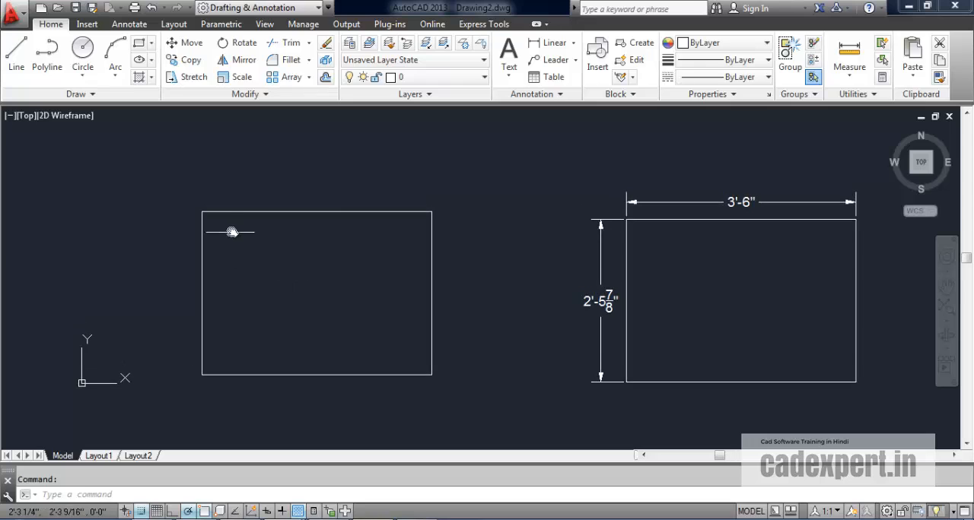
pyautogui.moveTo(277, 212)
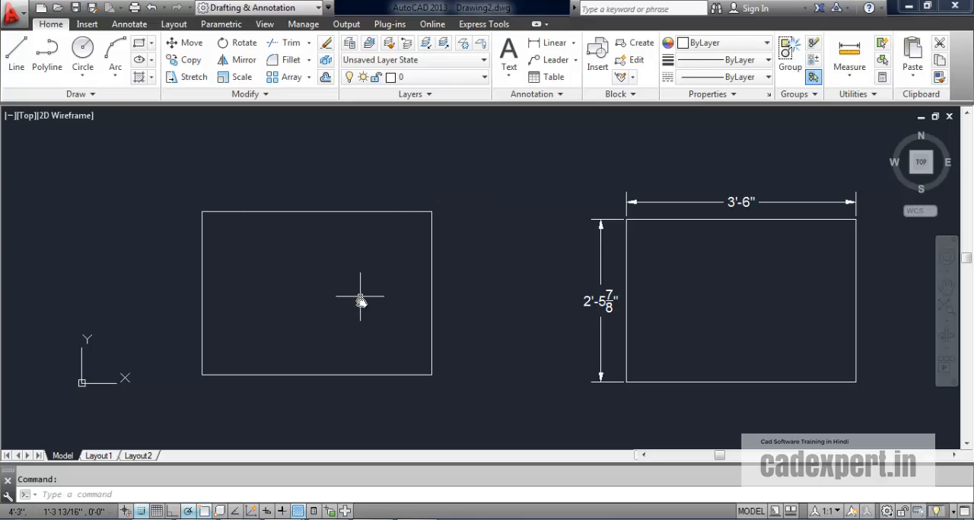
pyautogui.write('d')
pyautogui.press('Return')
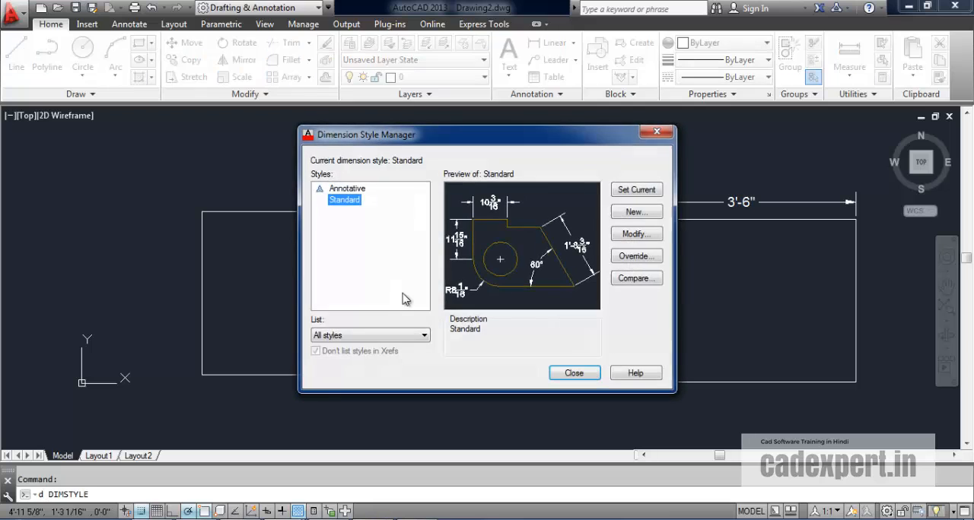
pyautogui.click(630, 236)
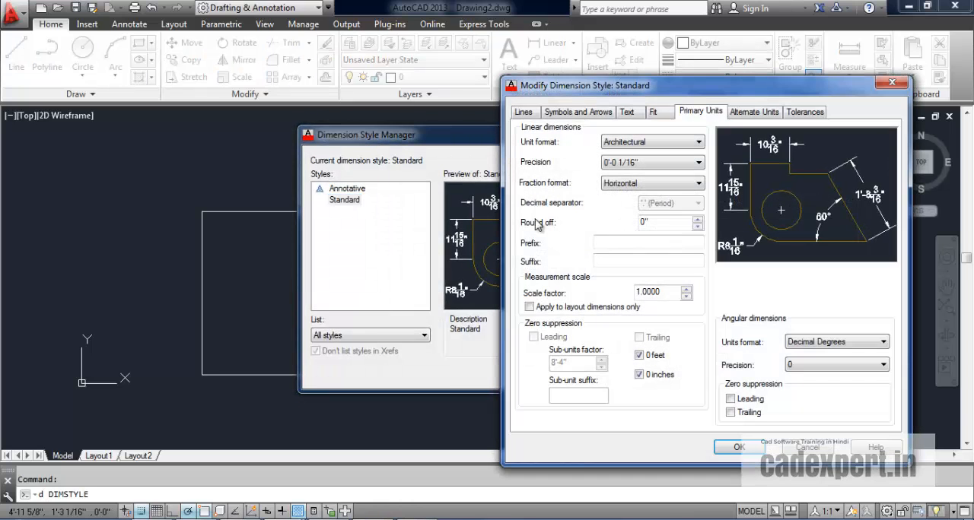
pyautogui.click(698, 143)
pyautogui.click(624, 165)
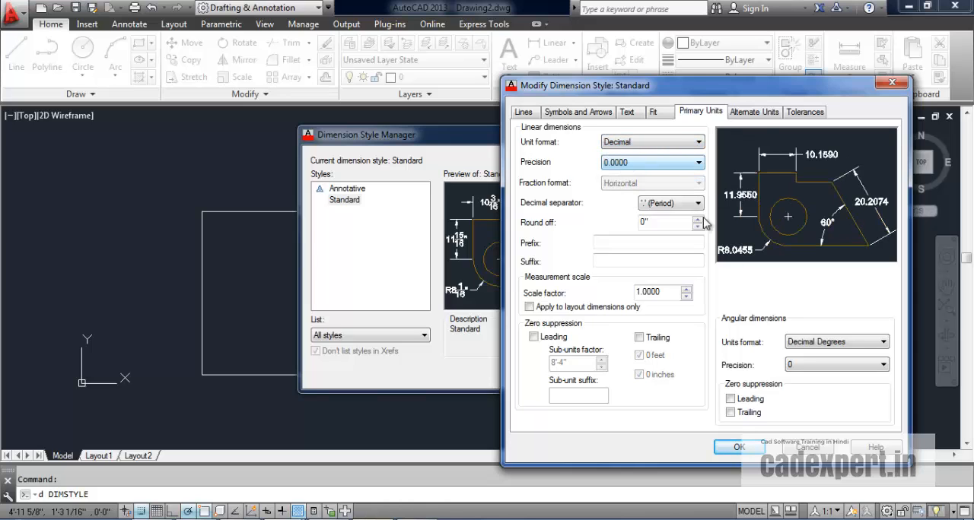
pyautogui.click(736, 449)
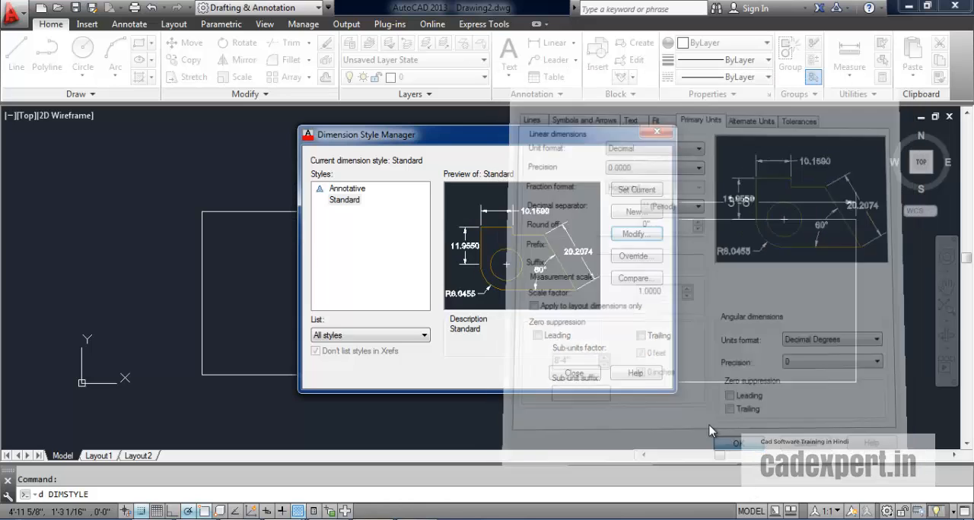
pyautogui.click(591, 378)
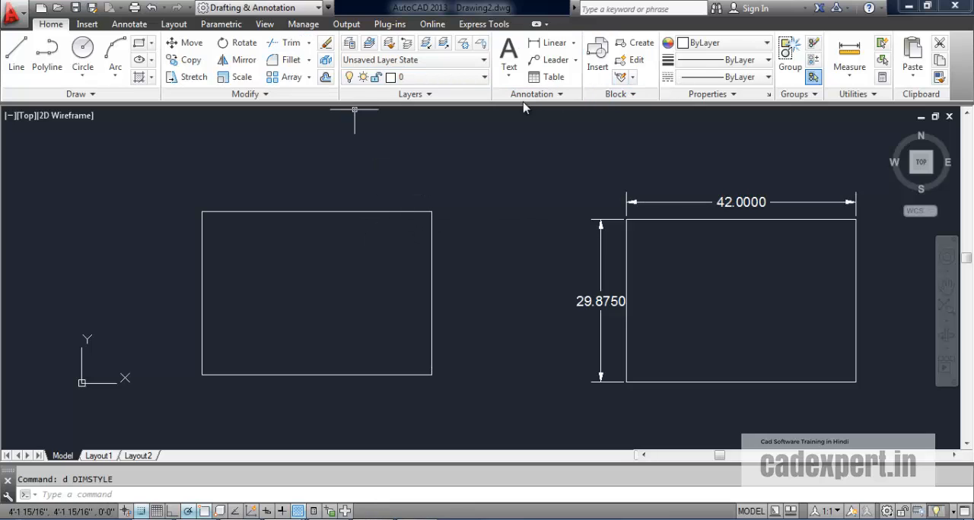
# Step: Modify the Standard dimension style so its linear dimensions use the Architectural unit format
pyautogui.write('d')
pyautogui.press('Return')
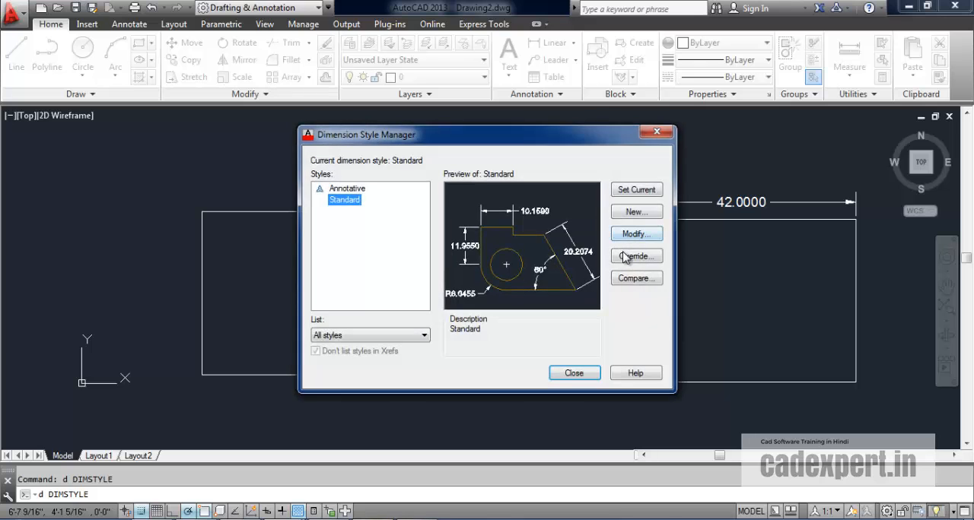
pyautogui.click(633, 234)
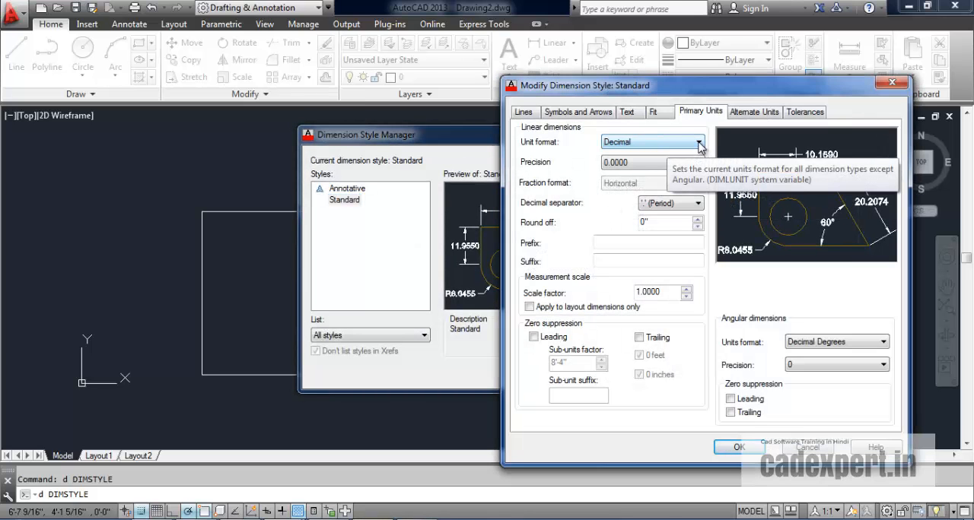
pyautogui.click(693, 144)
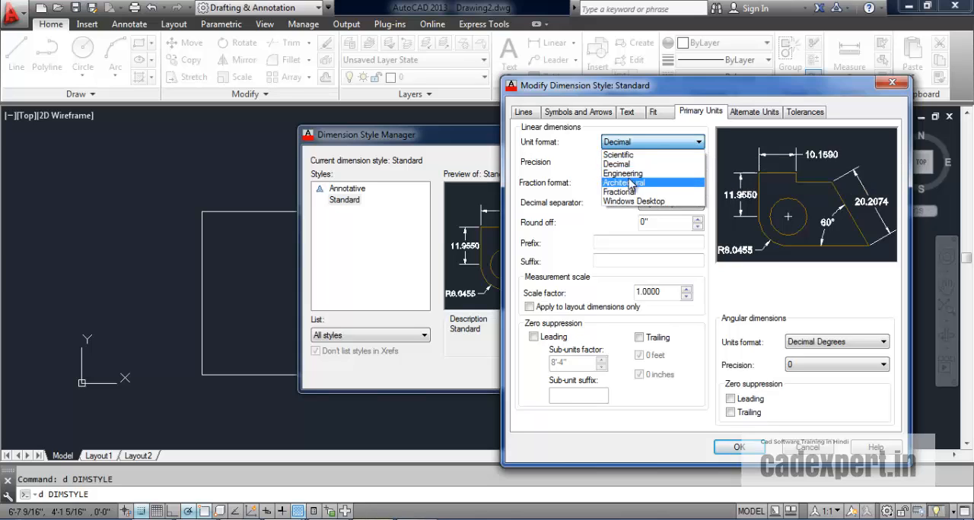
pyautogui.click(625, 183)
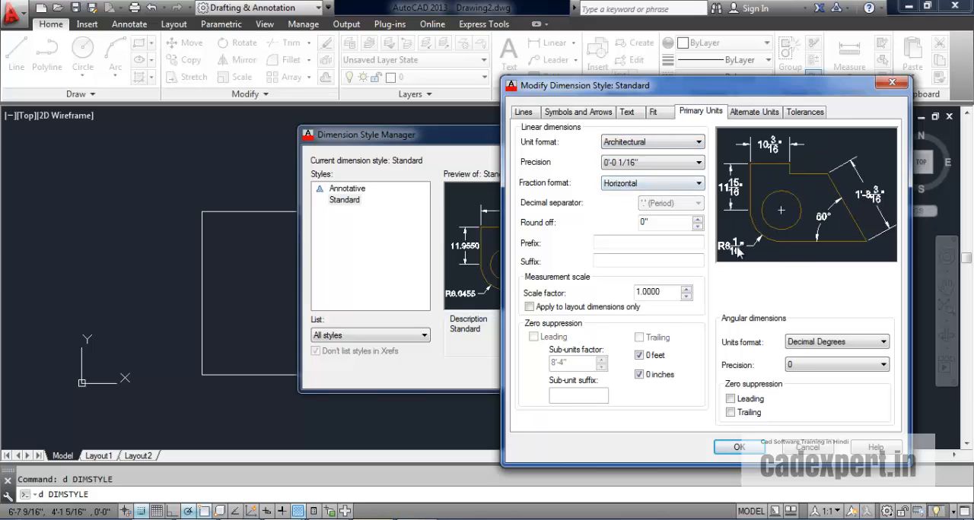
pyautogui.click(740, 449)
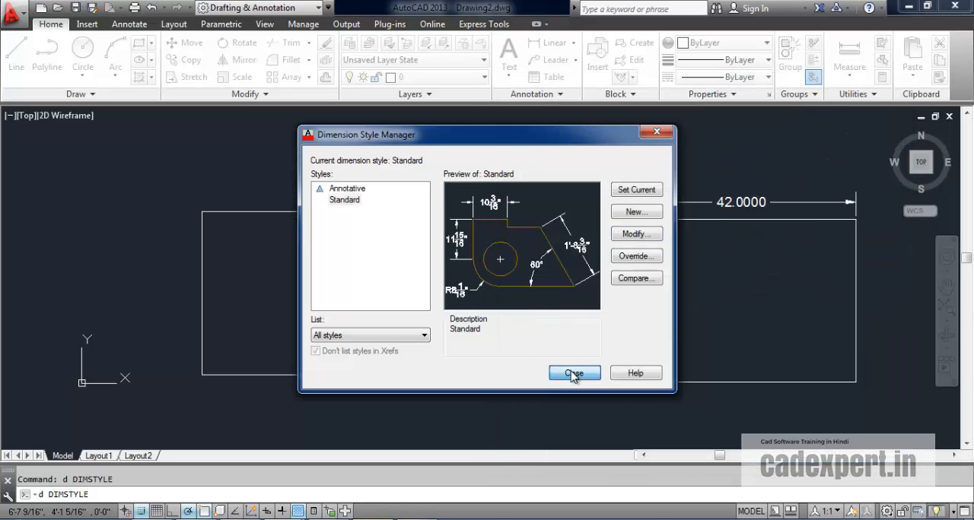
pyautogui.click(572, 373)
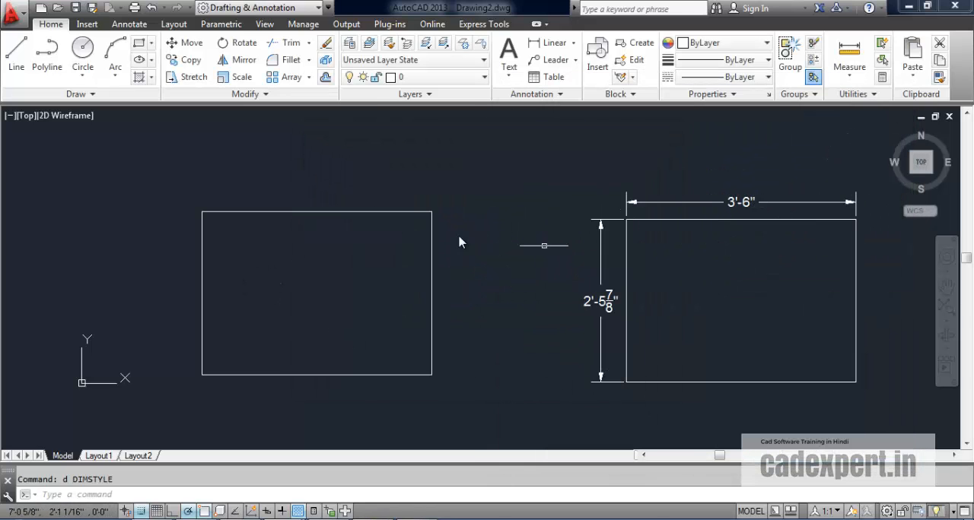
# Step: Add linear dimensions to the undimensioned rectangle, the width above its top edge and the height beside its left edge
pyautogui.moveTo(354, 269); pyautogui.dragTo(382, 253, button='middle')
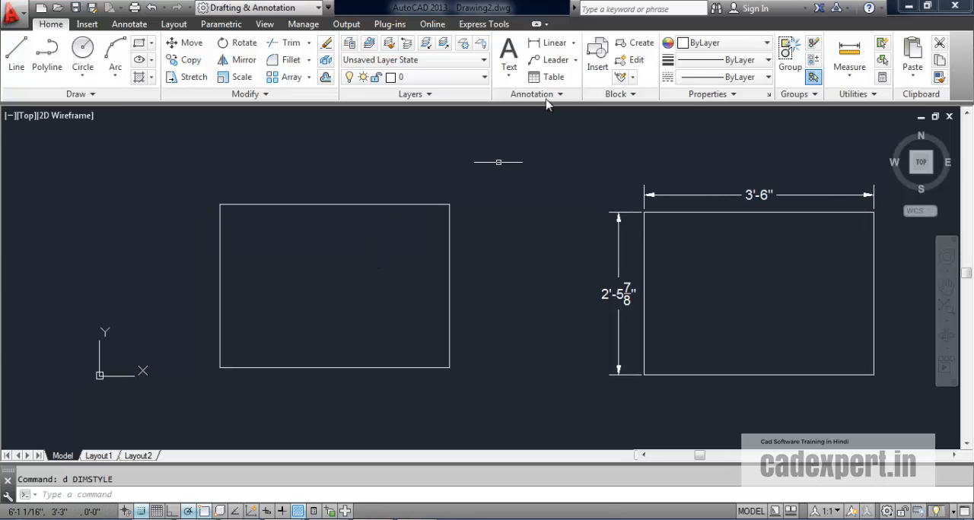
pyautogui.click(550, 43)
pyautogui.click(220, 204)
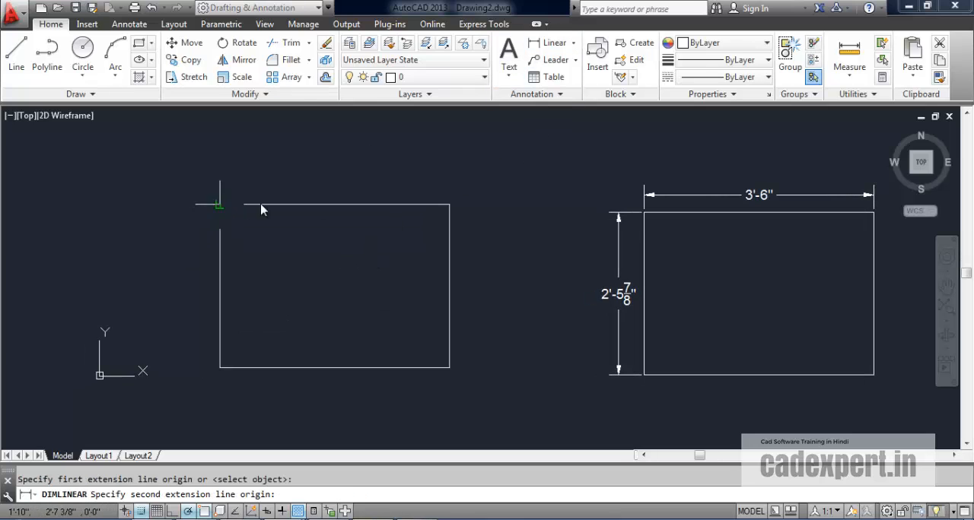
pyautogui.click(449, 204)
pyautogui.click(415, 173)
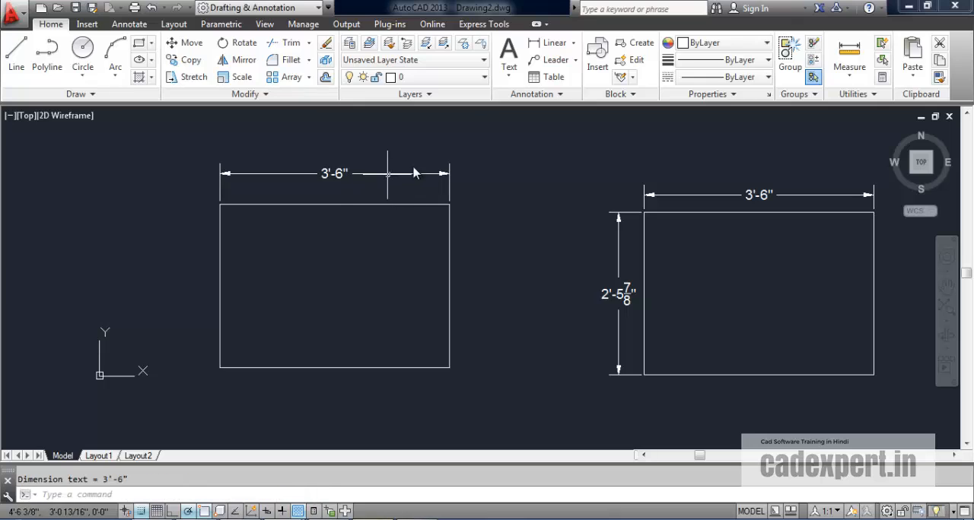
pyautogui.click(549, 42)
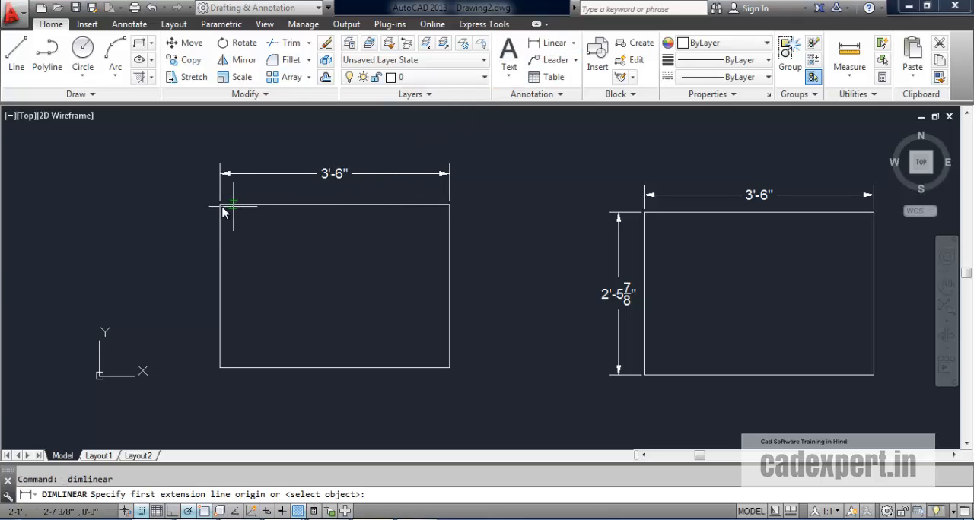
pyautogui.click(220, 203)
pyautogui.click(220, 368)
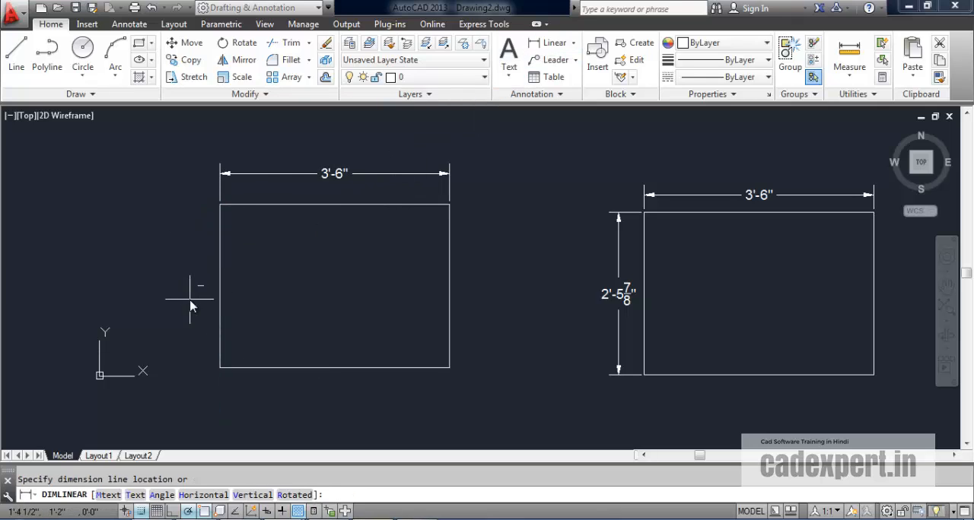
pyautogui.click(190, 305)
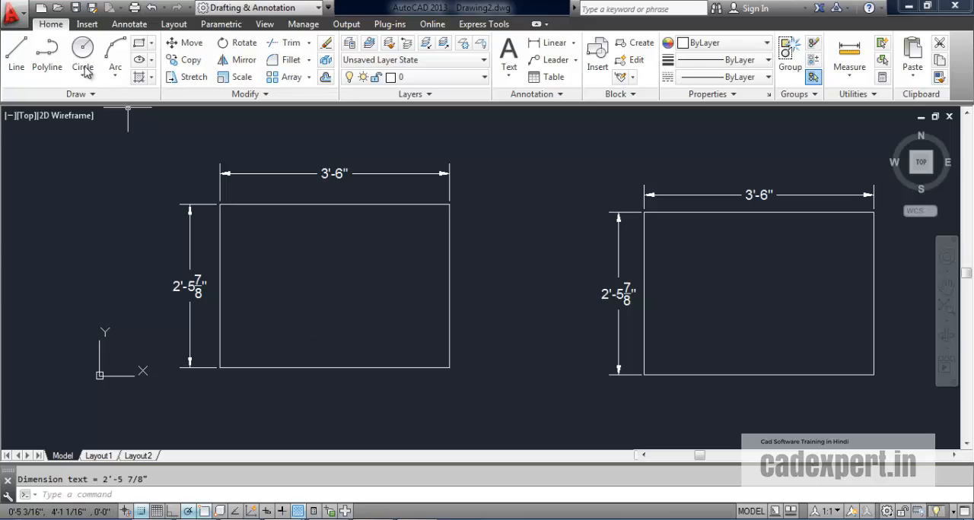
# Step: Review the length type, precision and insertion scale in the drawing units settings without changing them
pyautogui.click(21, 18)
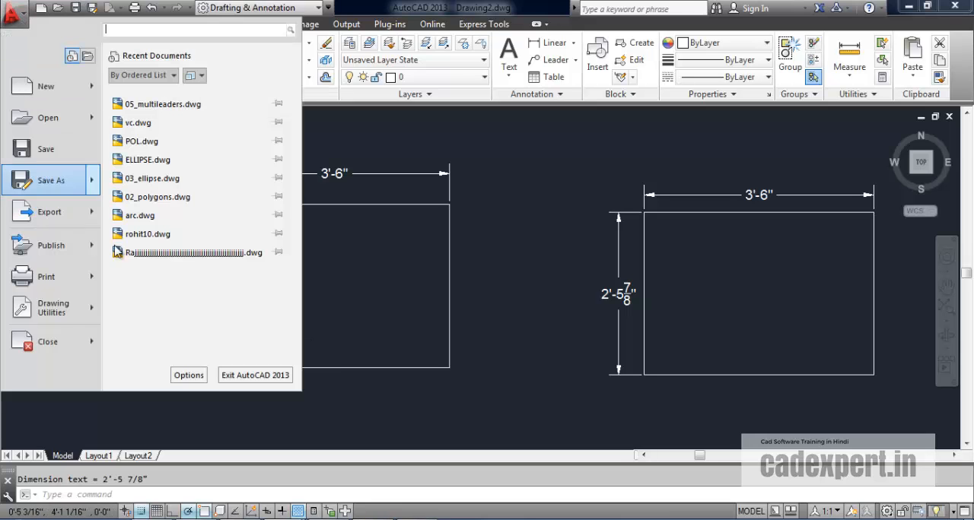
pyautogui.moveTo(47, 313)
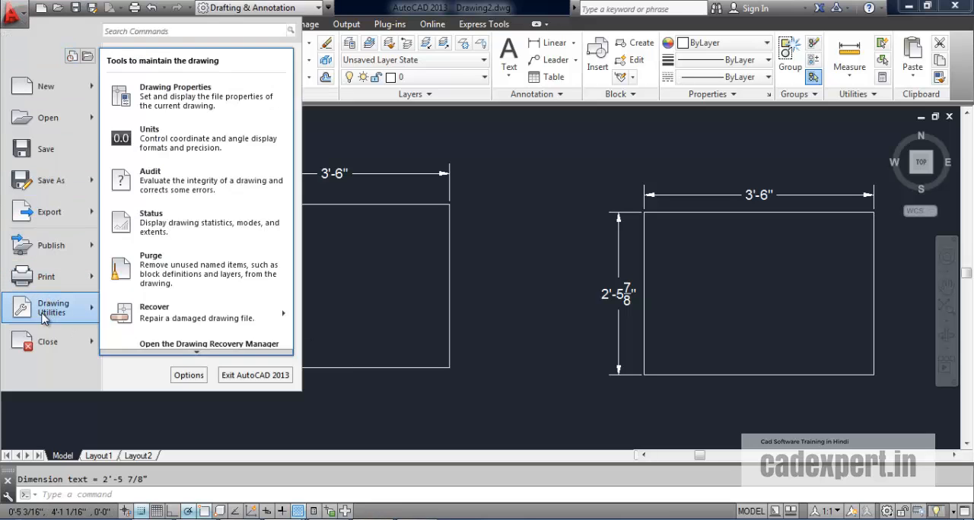
pyautogui.click(158, 137)
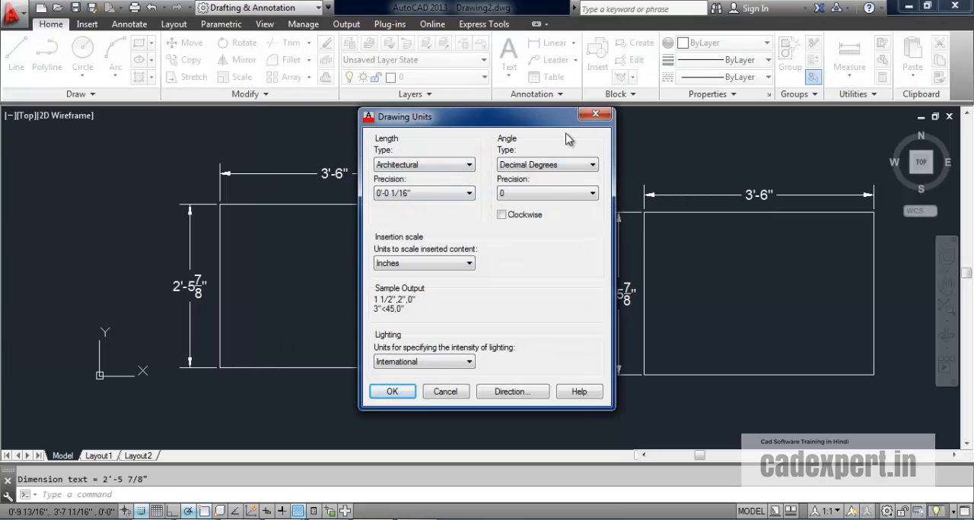
pyautogui.click(593, 117)
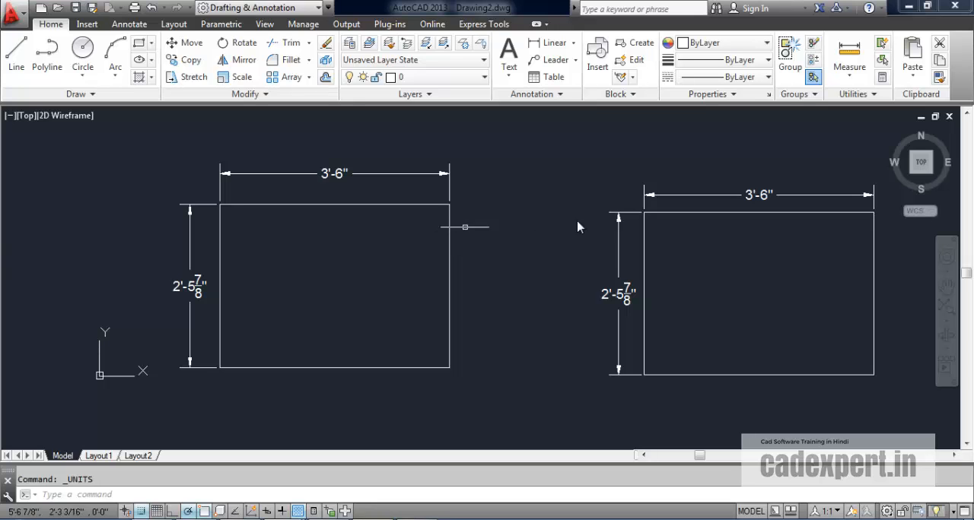
# Step: Review the primary unit format and precision of the Standard dimension style, leaving its settings as they are
pyautogui.write('d')
pyautogui.press('Return')
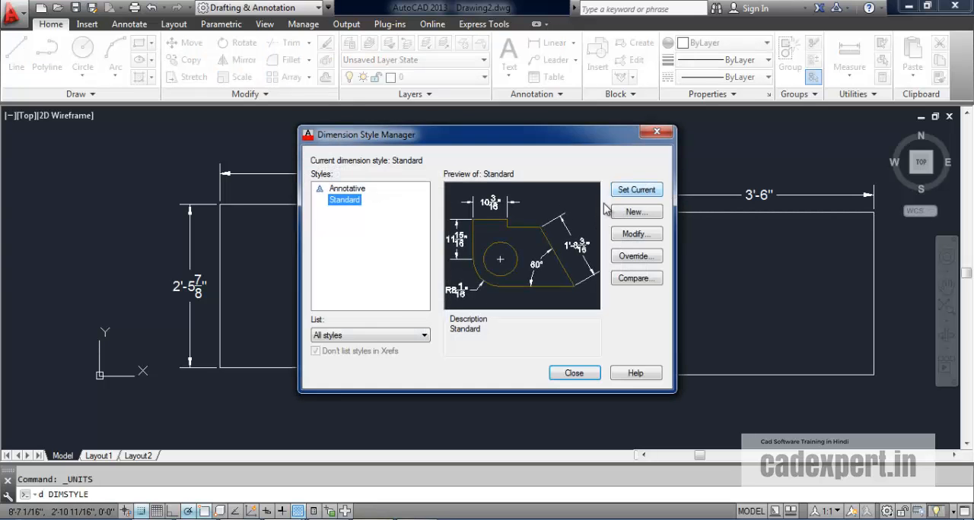
pyautogui.click(635, 234)
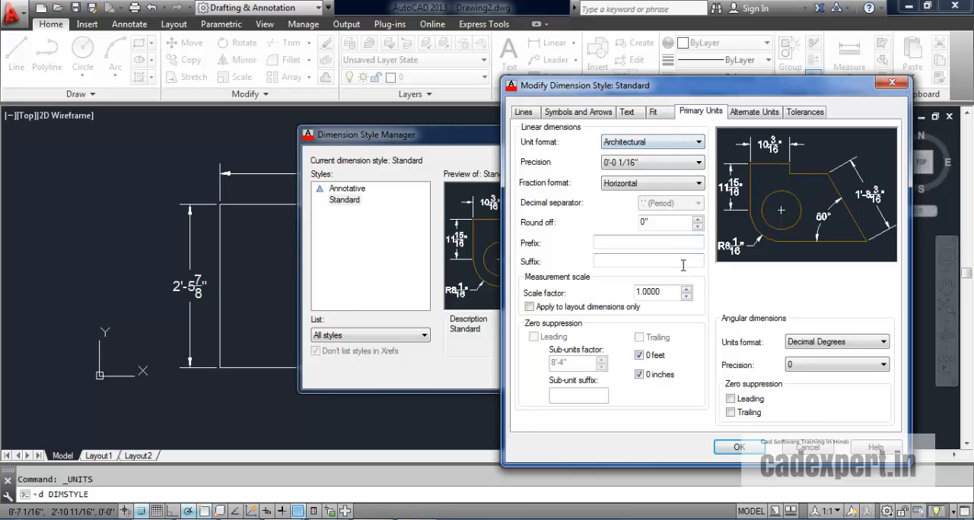
pyautogui.click(757, 448)
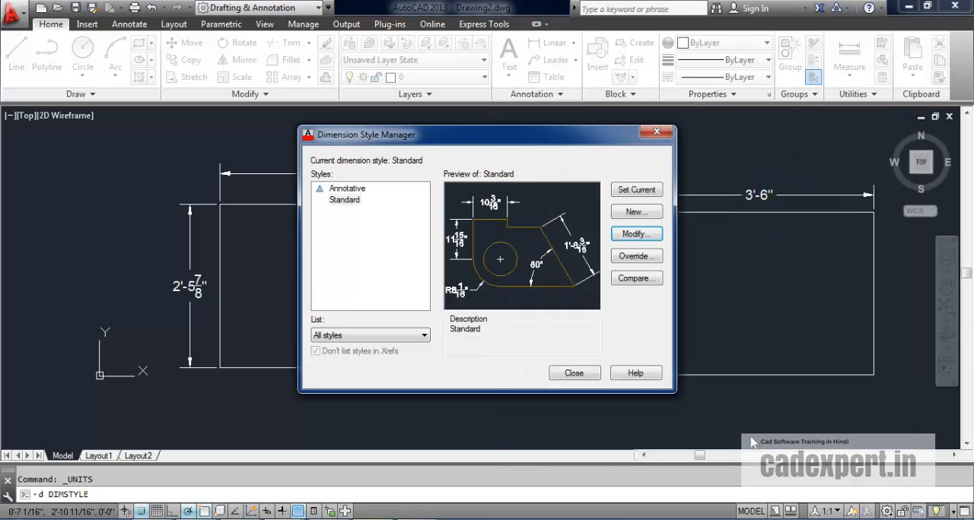
pyautogui.click(661, 133)
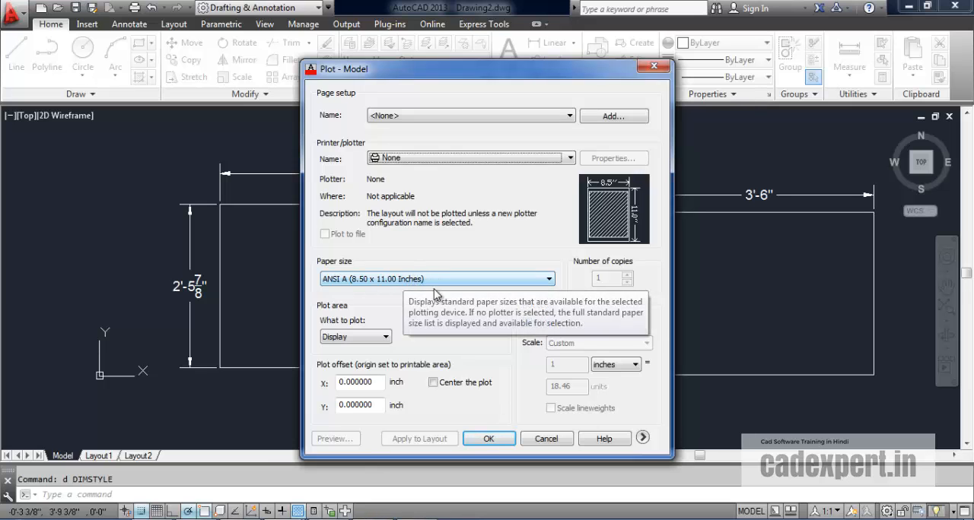
# Step: Examine the paper size in the plot settings of the model without plotting
pyautogui.click(546, 439)
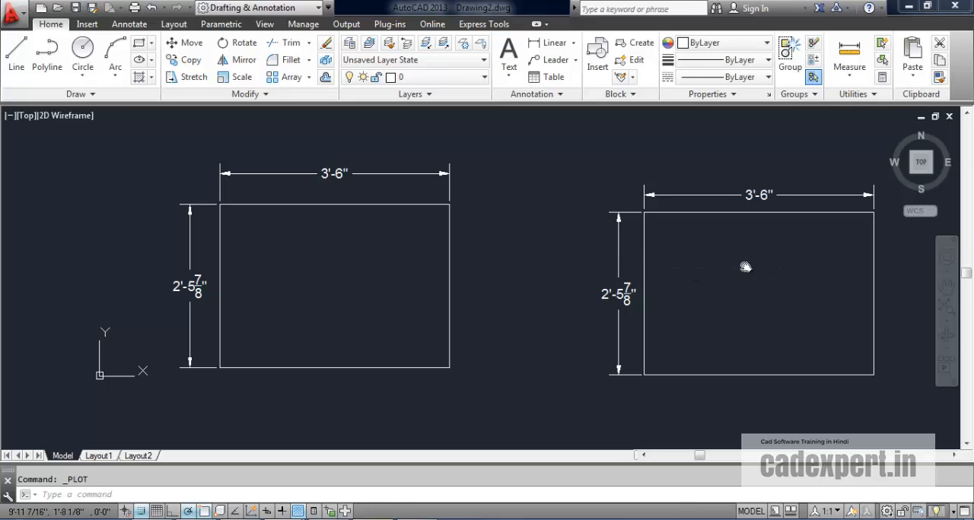
pyautogui.moveTo(746, 267); pyautogui.dragTo(699, 260, button='middle')
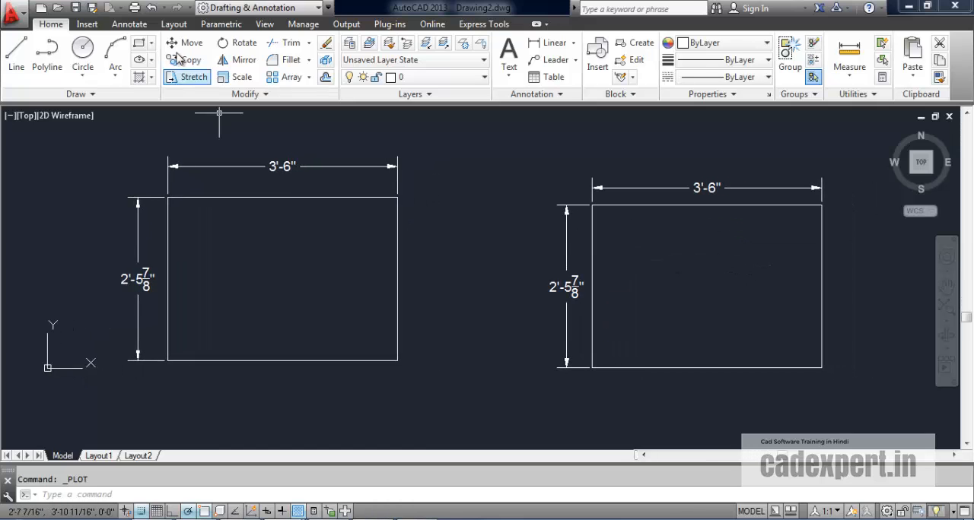
# Step: Create a new drawing from the acad template
pyautogui.click(41, 8)
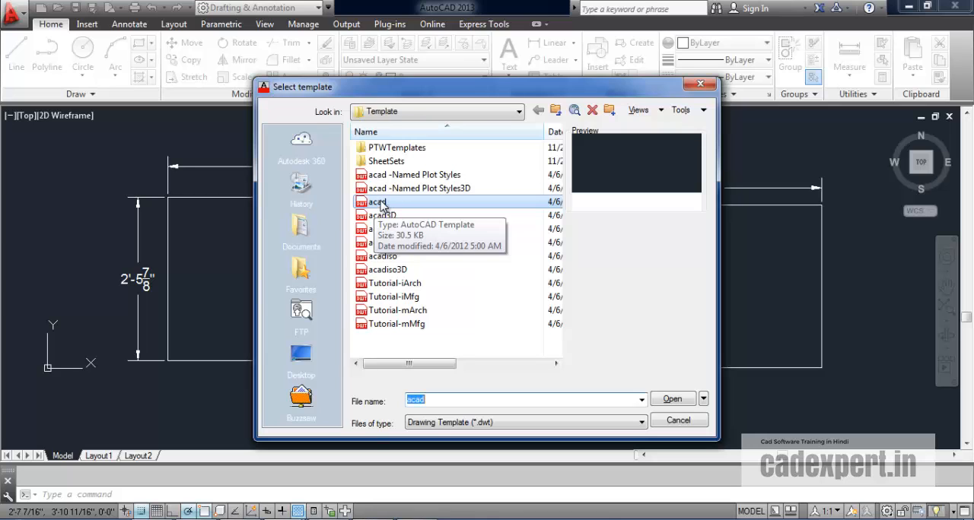
pyautogui.click(380, 203)
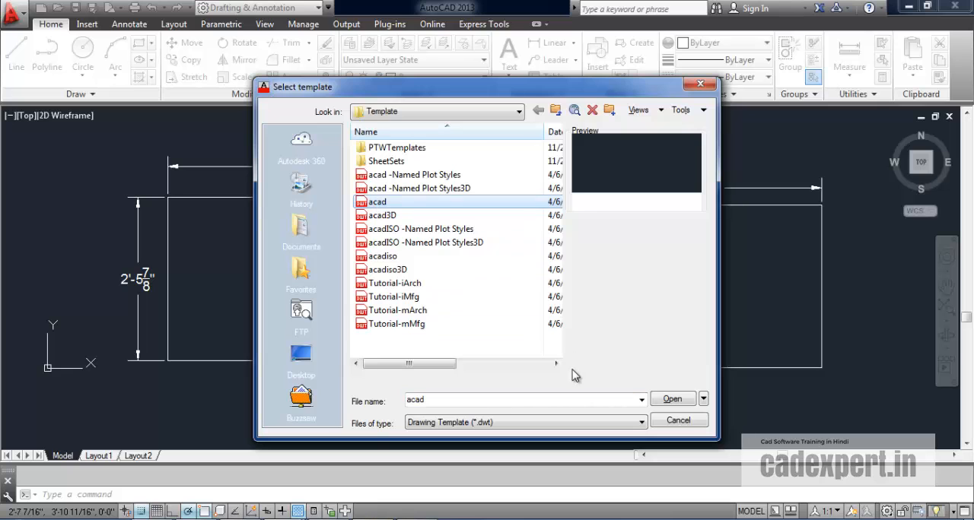
pyautogui.click(672, 402)
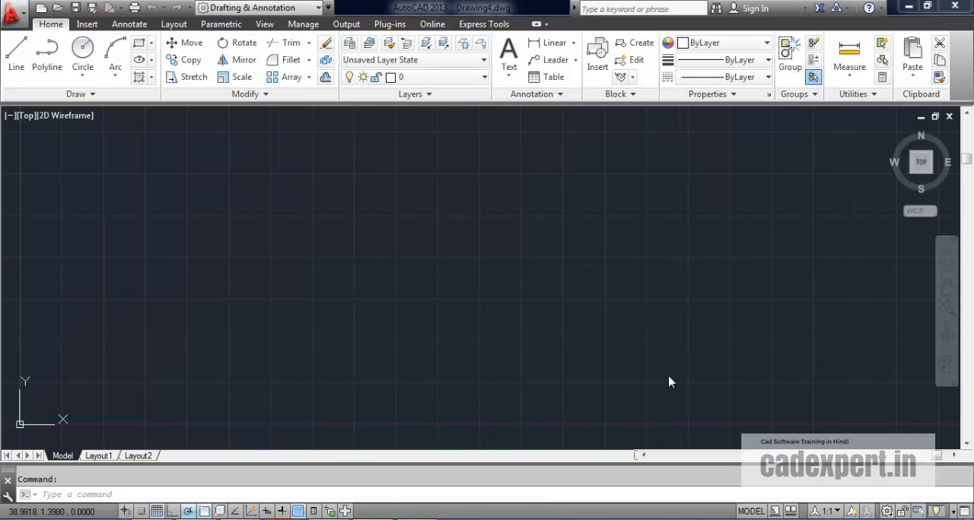
# Step: Set the new drawing's insertion scale units to Millimeters, keeping the length type at Decimal
pyautogui.click(12, 13)
pyautogui.moveTo(67, 309)
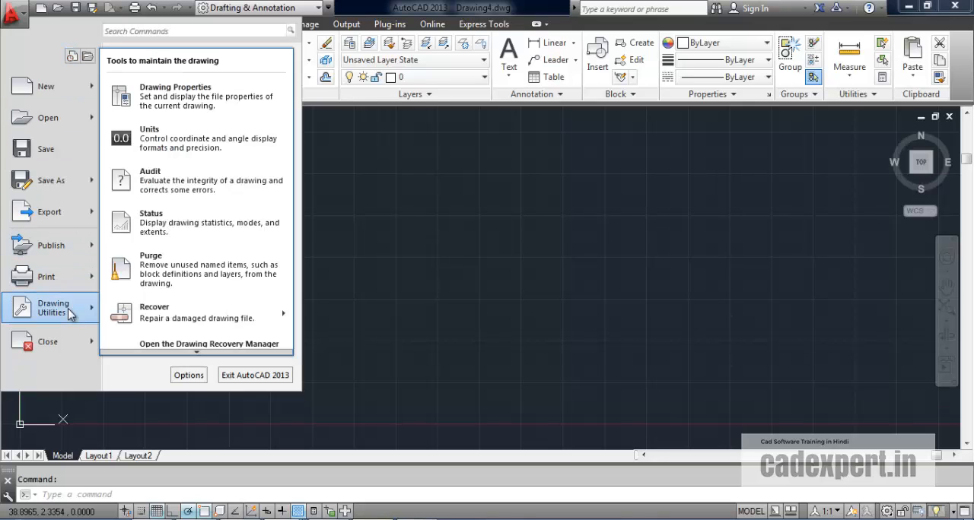
pyautogui.click(174, 149)
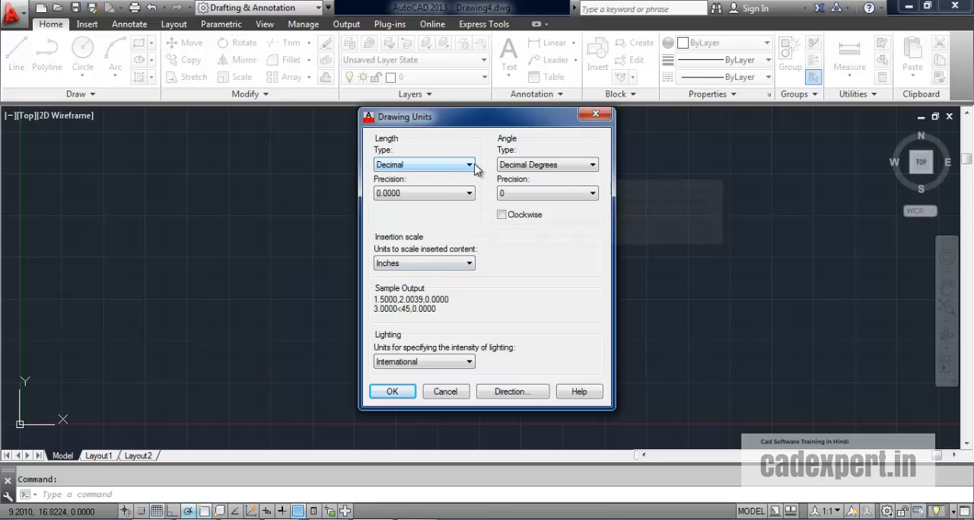
pyautogui.click(469, 264)
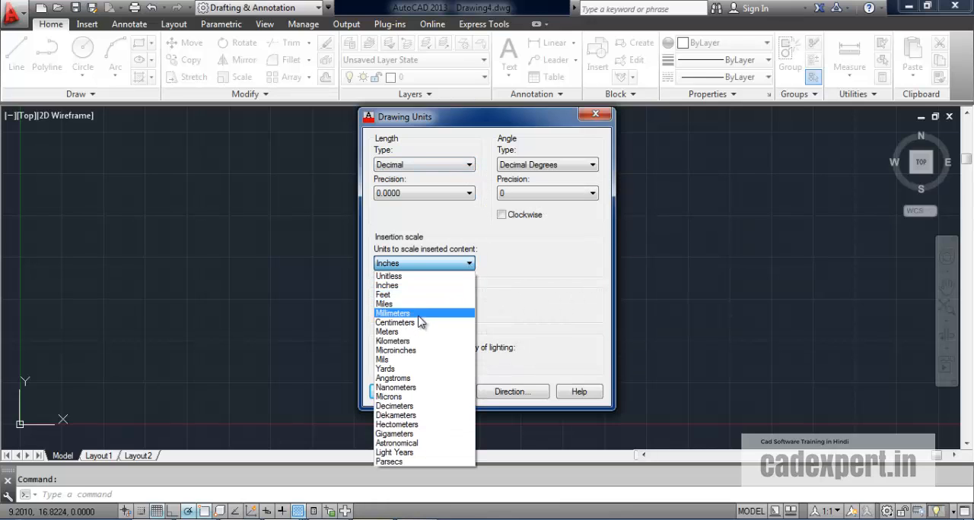
pyautogui.click(417, 314)
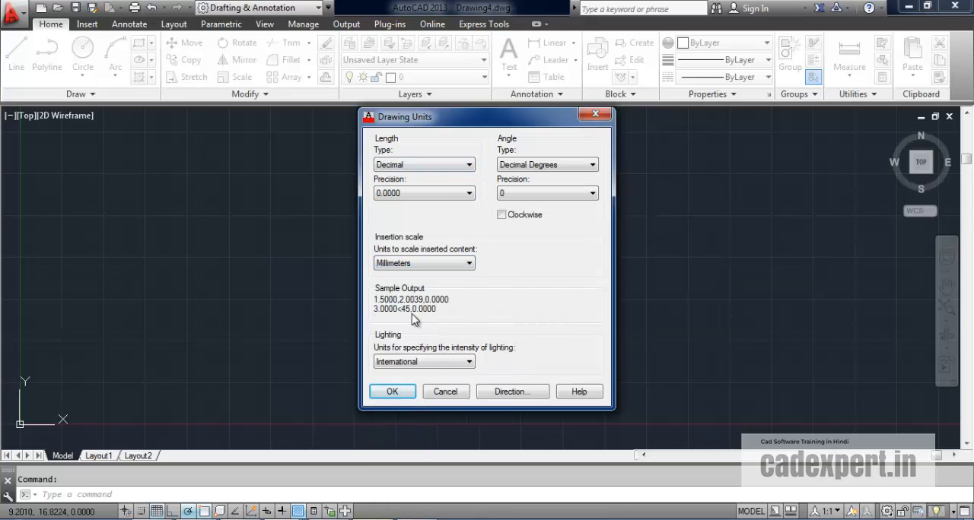
pyautogui.click(390, 393)
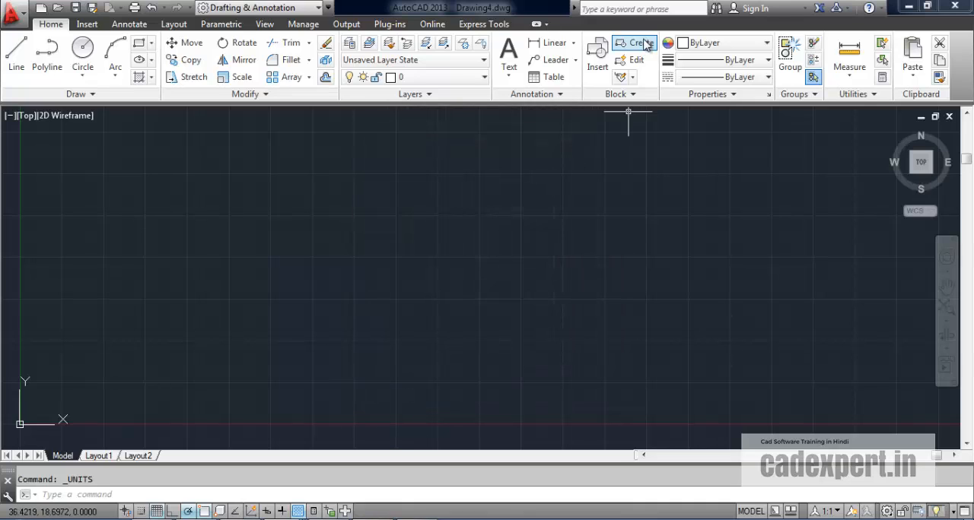
# Step: Examine the primary units settings of the new drawing's Standard dimension style without changing them
pyautogui.write('d')
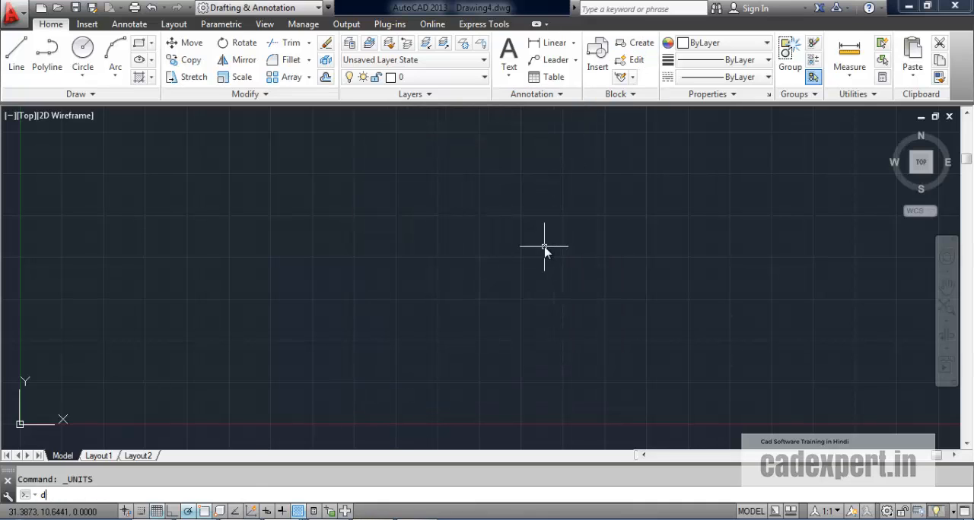
pyautogui.press('Return')
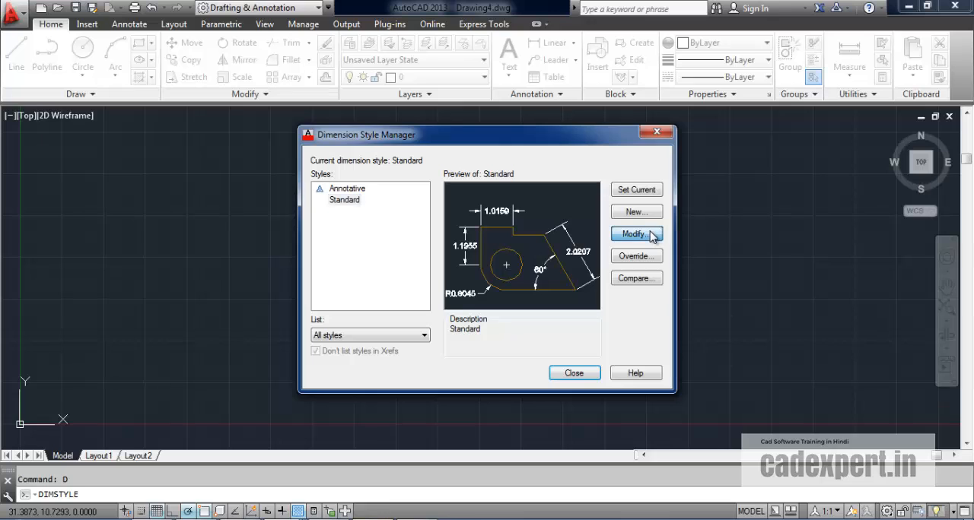
pyautogui.click(648, 233)
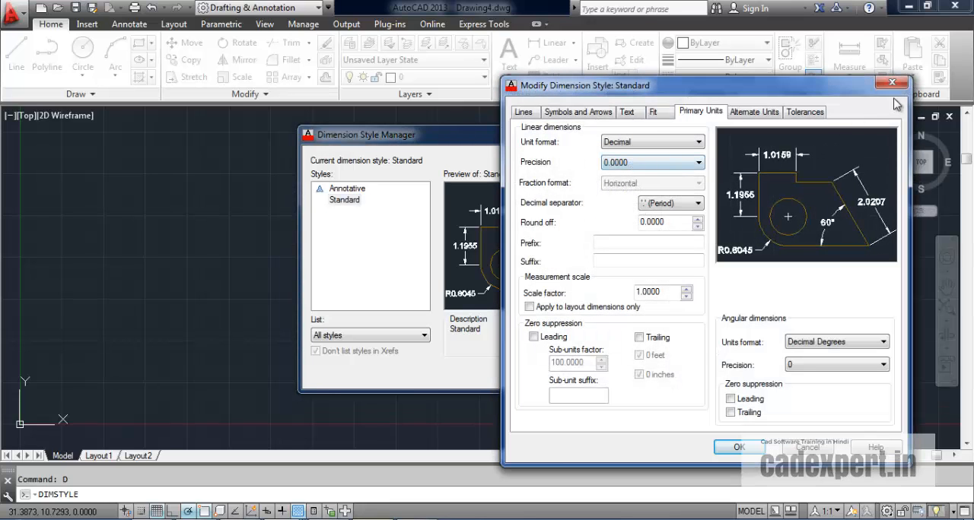
pyautogui.click(892, 84)
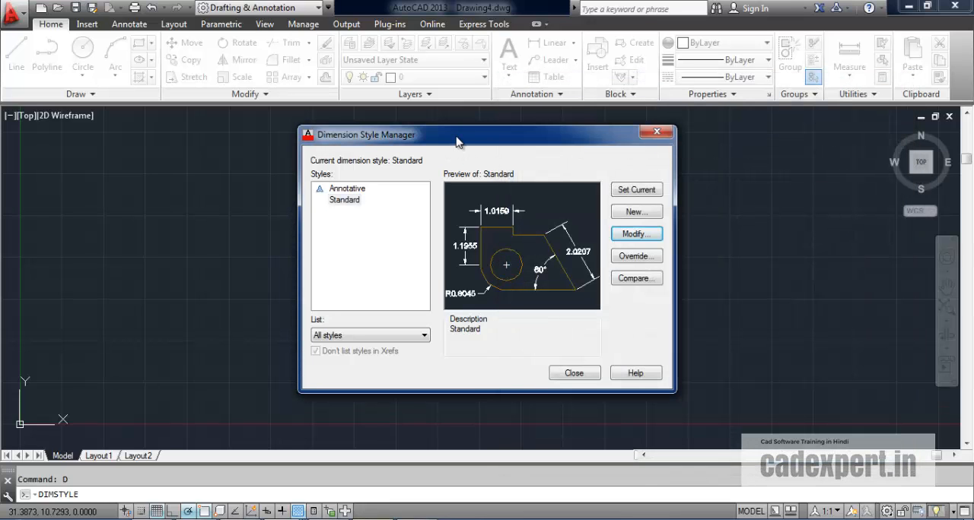
pyautogui.click(657, 133)
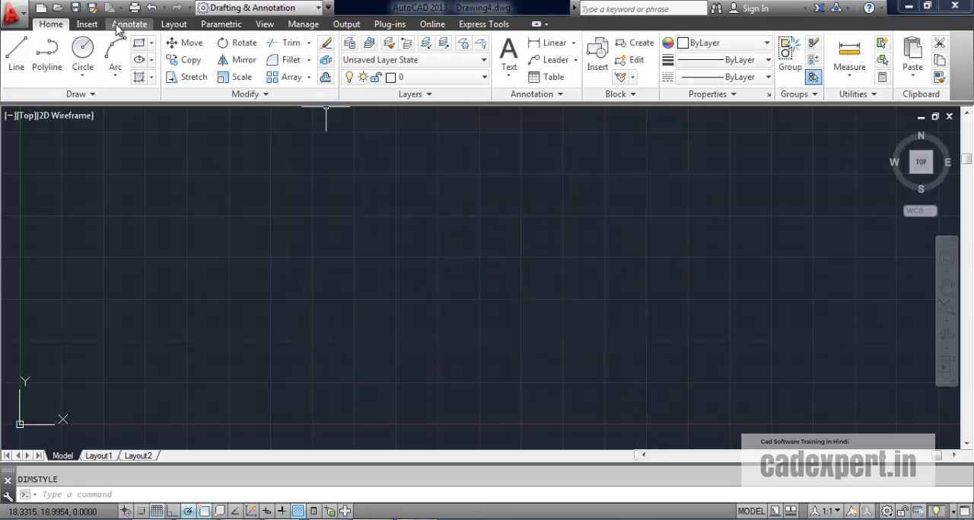
# Step: Try mm as the plot scale units in the model's plot settings and review the available paper sizes without plotting
pyautogui.click(134, 8)
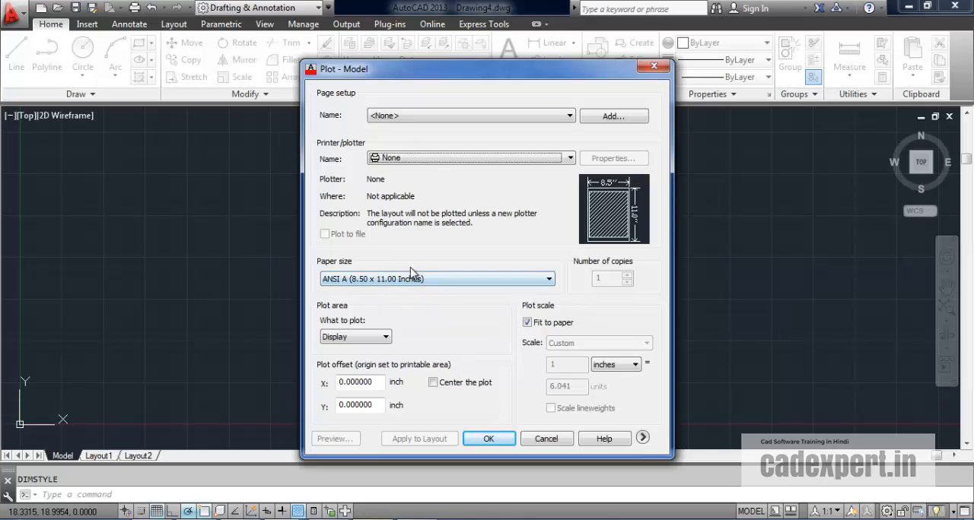
pyautogui.click(635, 368)
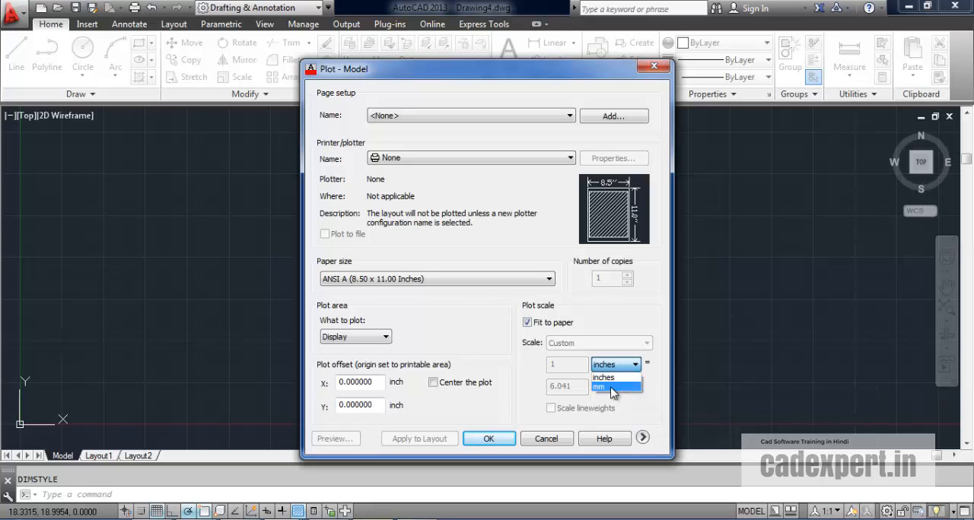
pyautogui.click(612, 388)
pyautogui.click(547, 279)
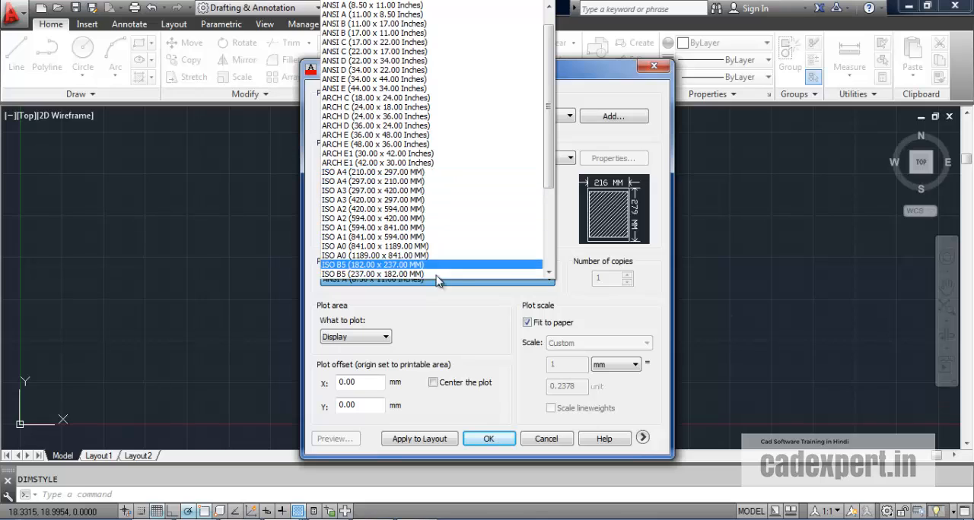
pyautogui.click(662, 384)
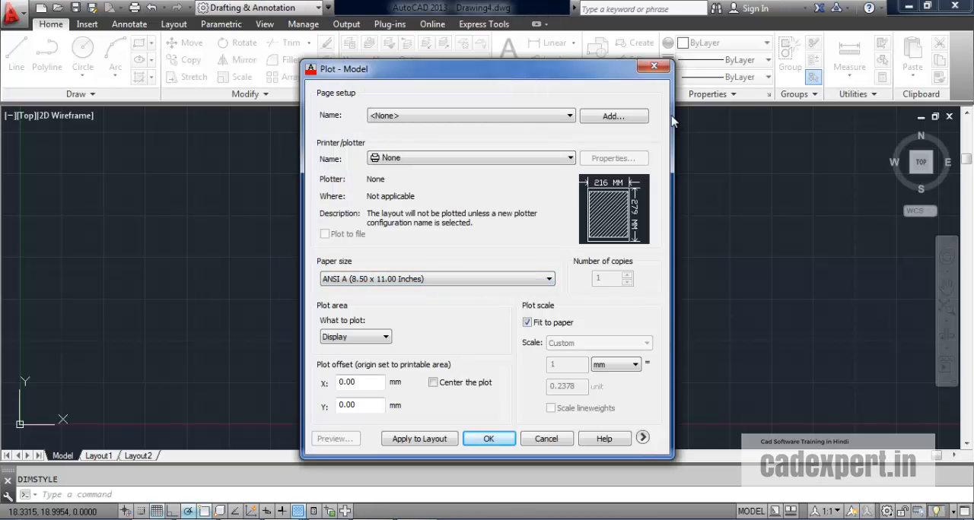
pyautogui.click(653, 70)
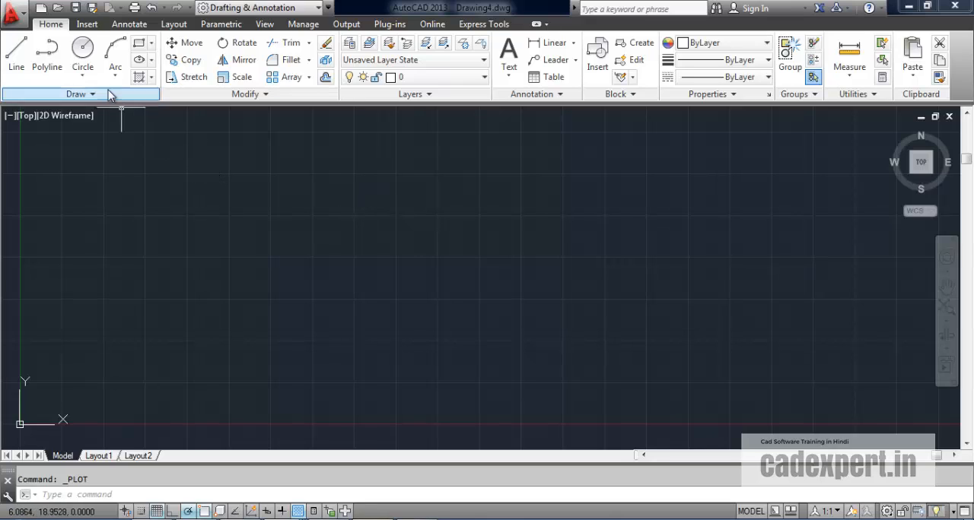
# Step: Create a new drawing from the acadiso template
pyautogui.click(13, 14)
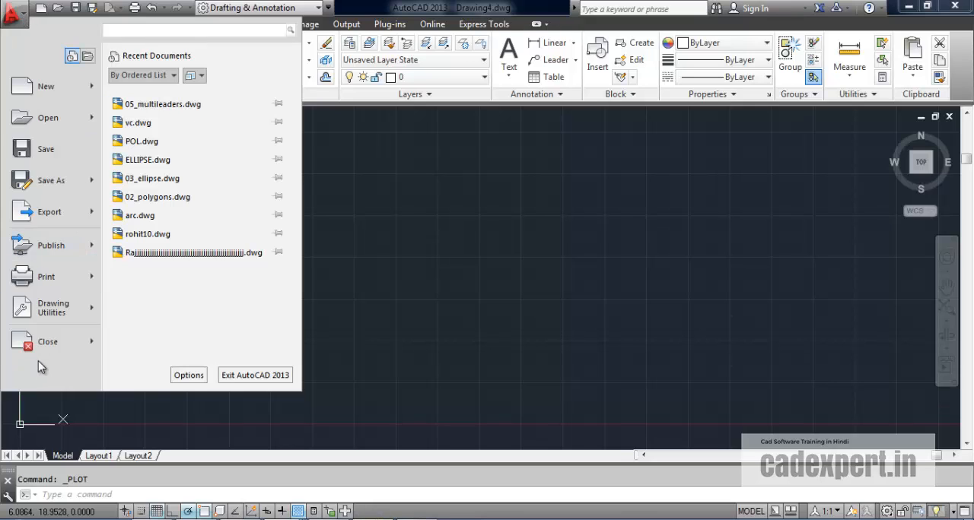
pyautogui.click(404, 324)
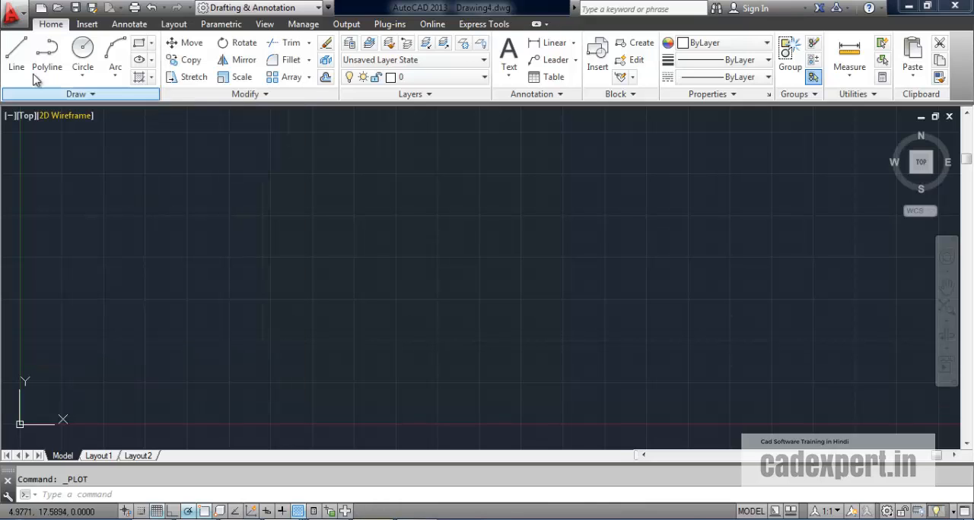
pyautogui.click(39, 9)
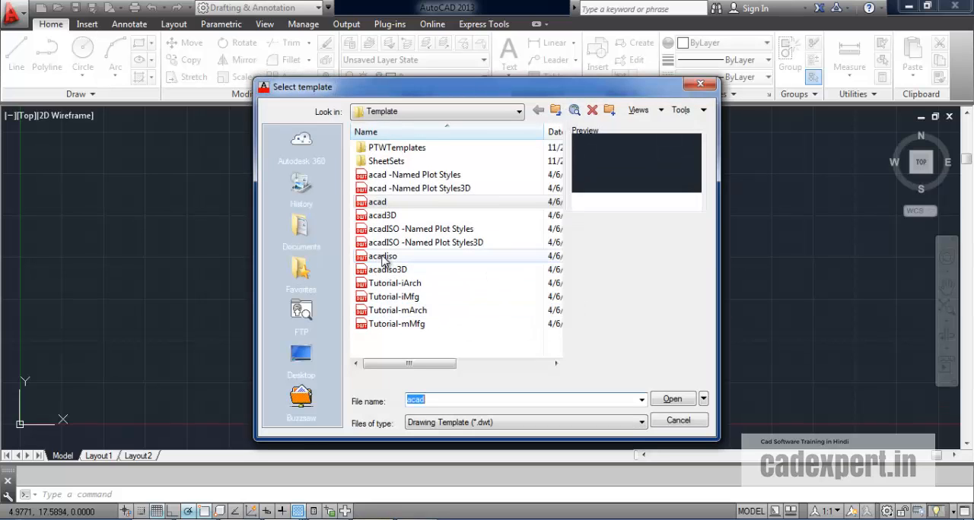
pyautogui.click(383, 257)
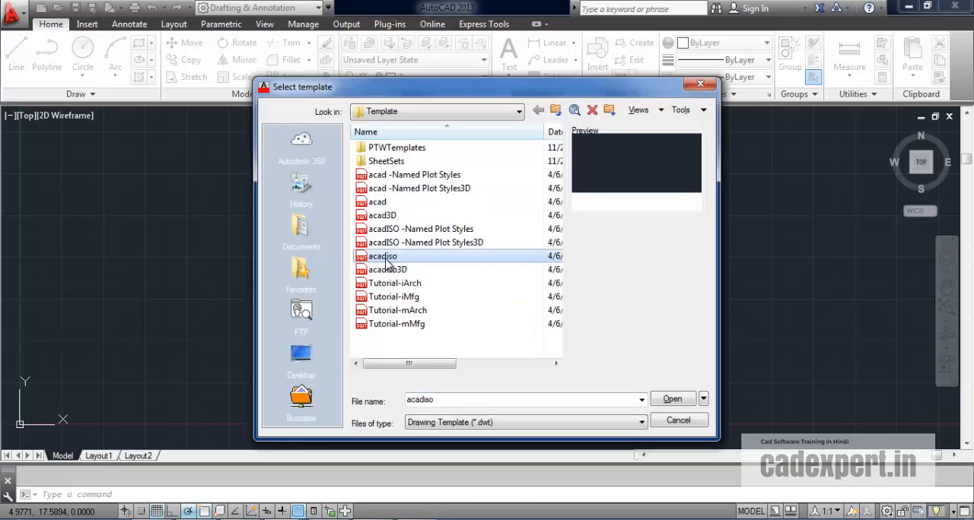
pyautogui.click(669, 400)
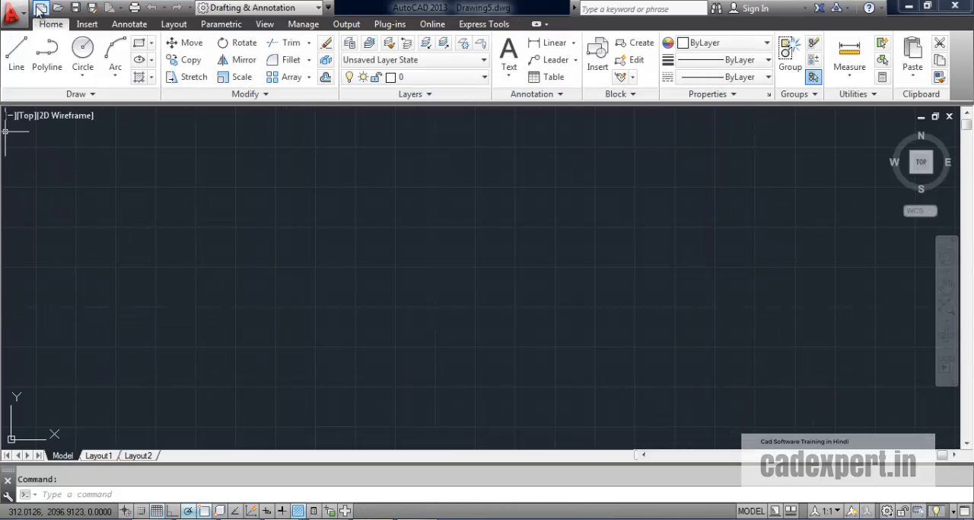
# Step: Examine the length type and insertion scale in the acadiso drawing's units settings without changing them
pyautogui.click(12, 12)
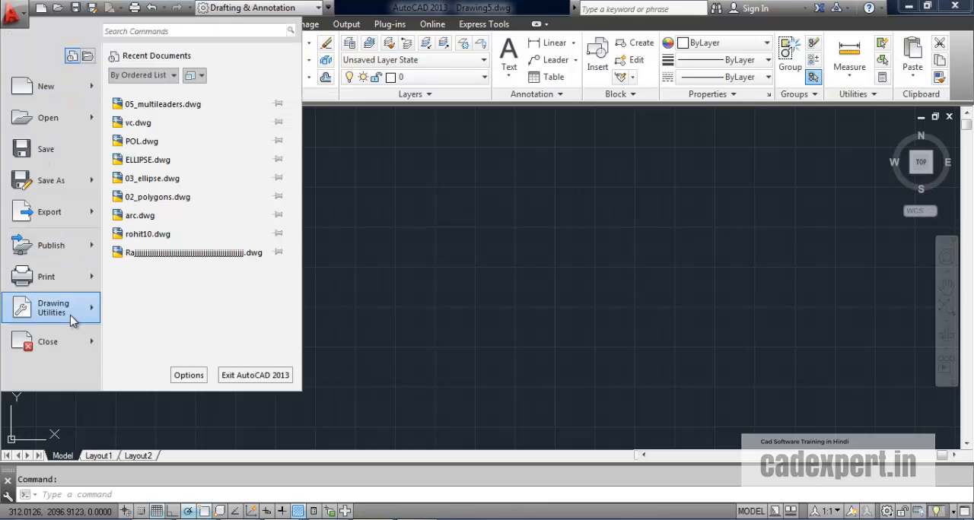
pyautogui.moveTo(72, 323)
pyautogui.click(143, 140)
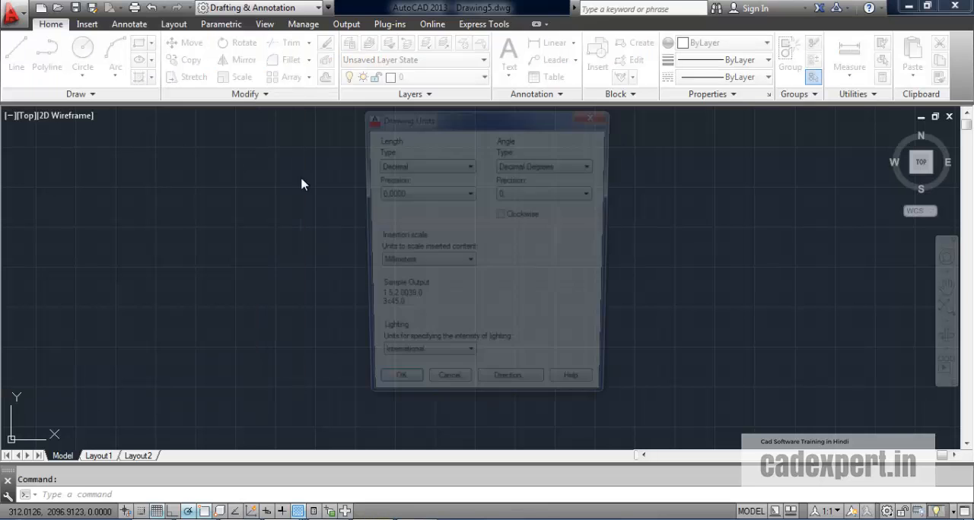
pyautogui.click(595, 114)
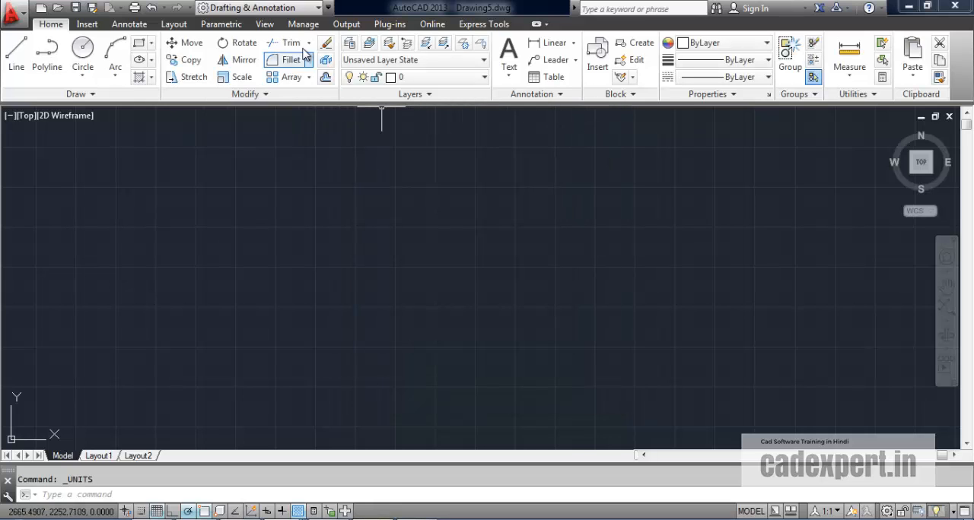
# Step: Open the plot settings of the acadiso drawing
pyautogui.click(135, 8)
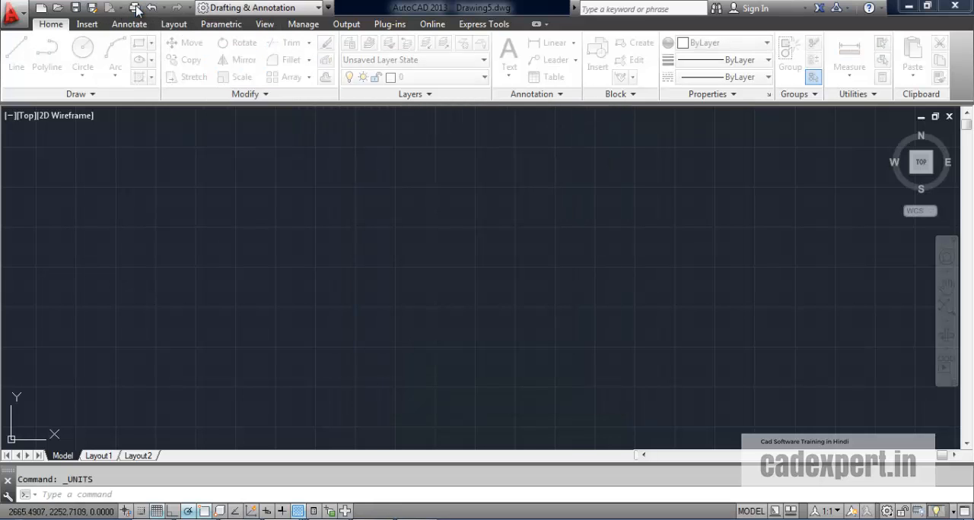